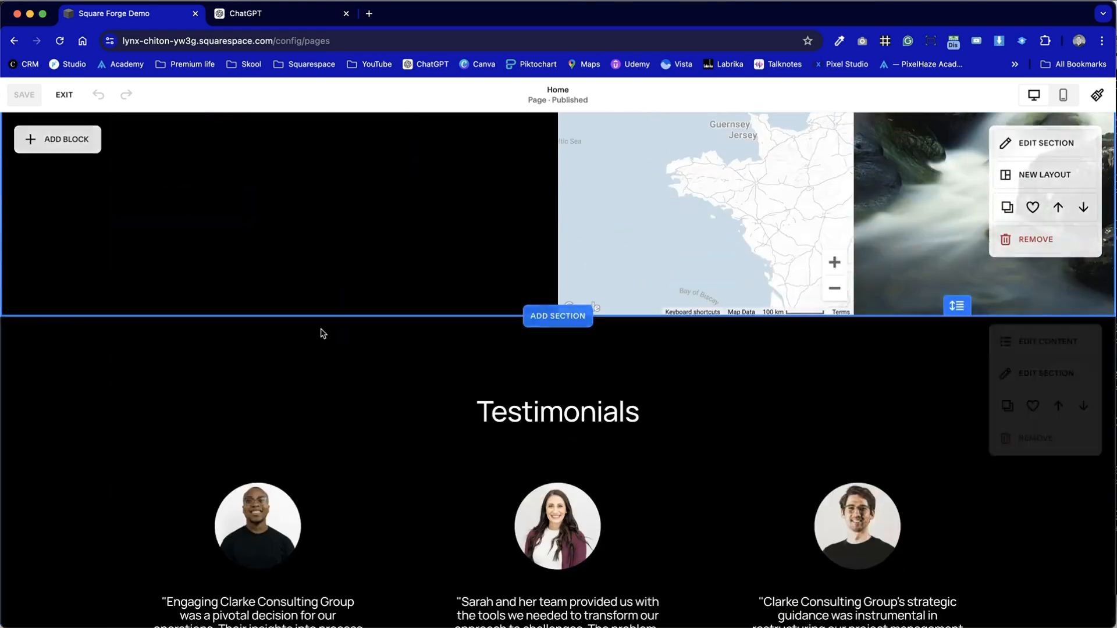
- Add a blank section to the Home page directly above the Testimonials section
left_click(573, 371)
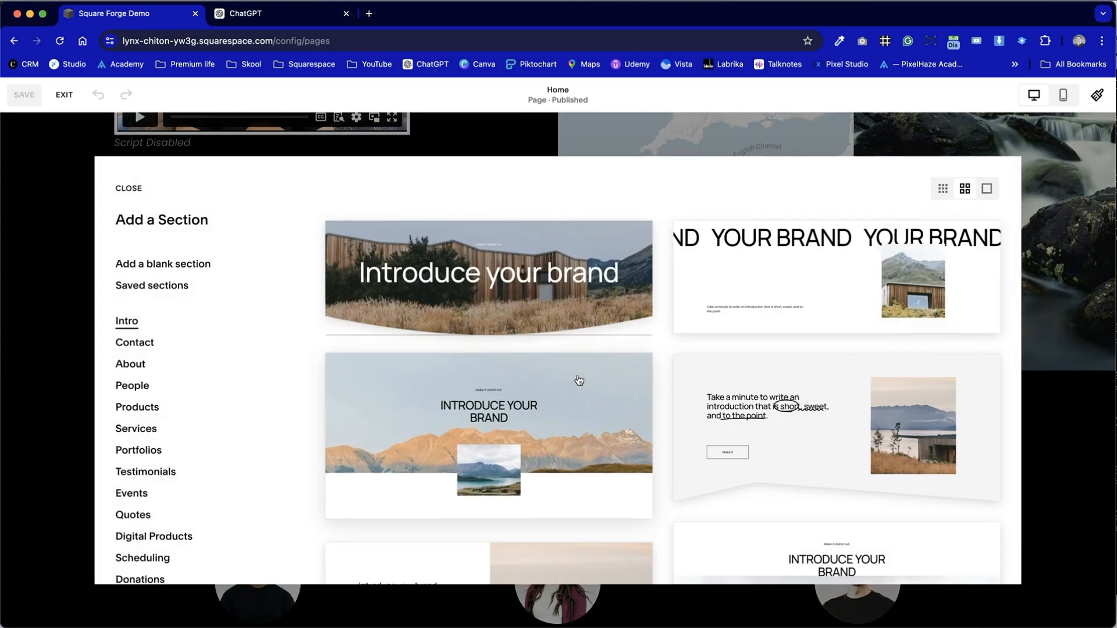
left_click(134, 286)
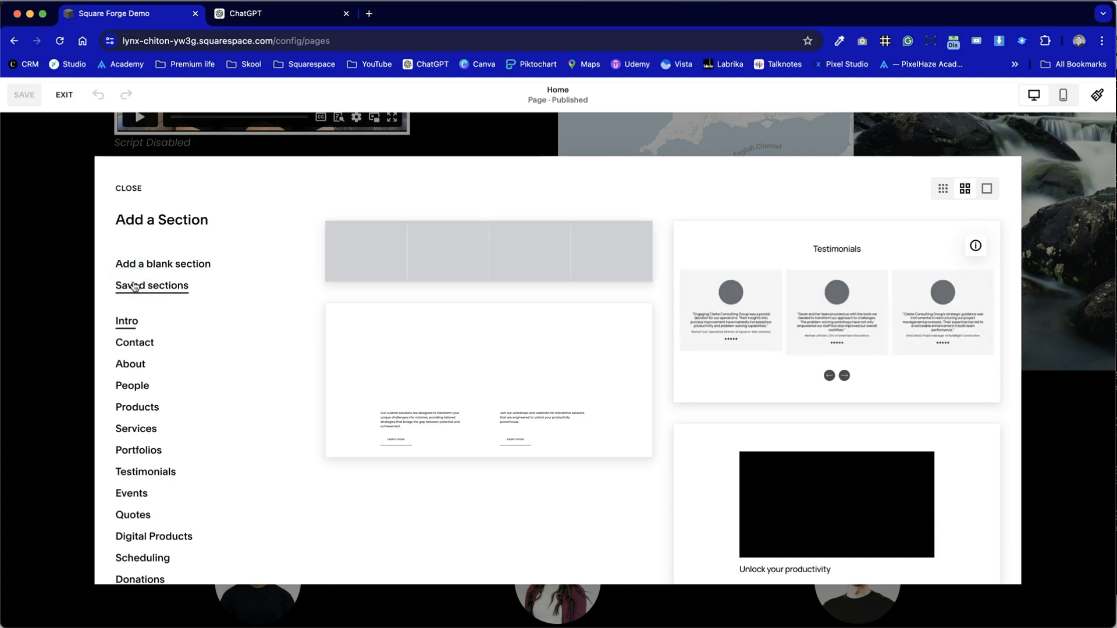
left_click(155, 263)
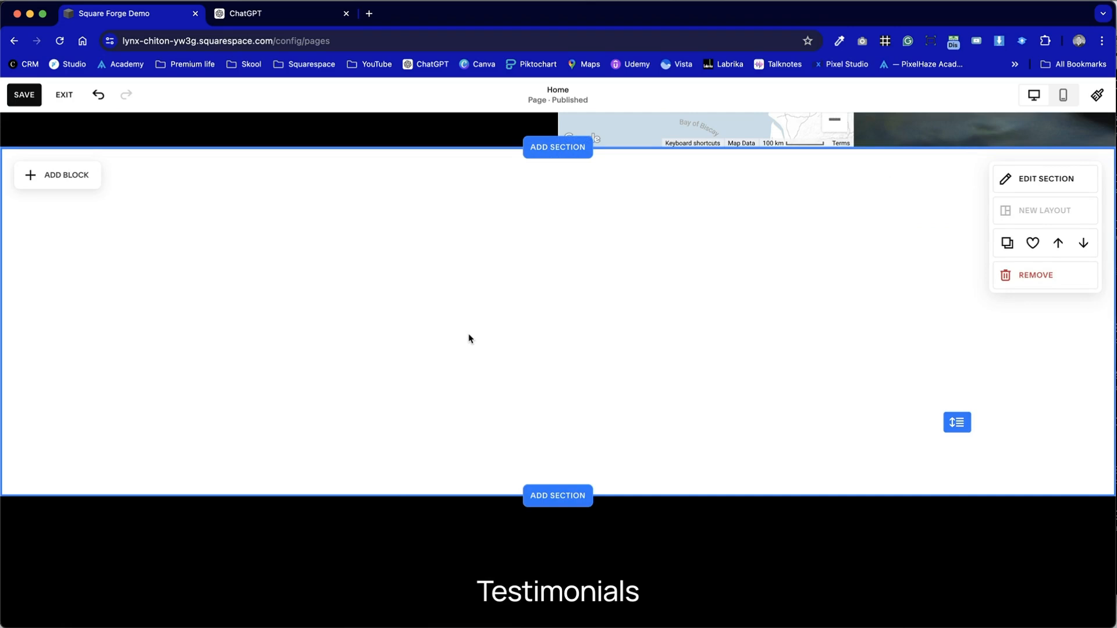
- Switch to ChatGPT, review the headings, paragraphs and bullet lists in the Pixelhaze Academy copy, and return to the Squarespace page
key("ctrl+Tab")
scroll(470, 339, "up", 13)
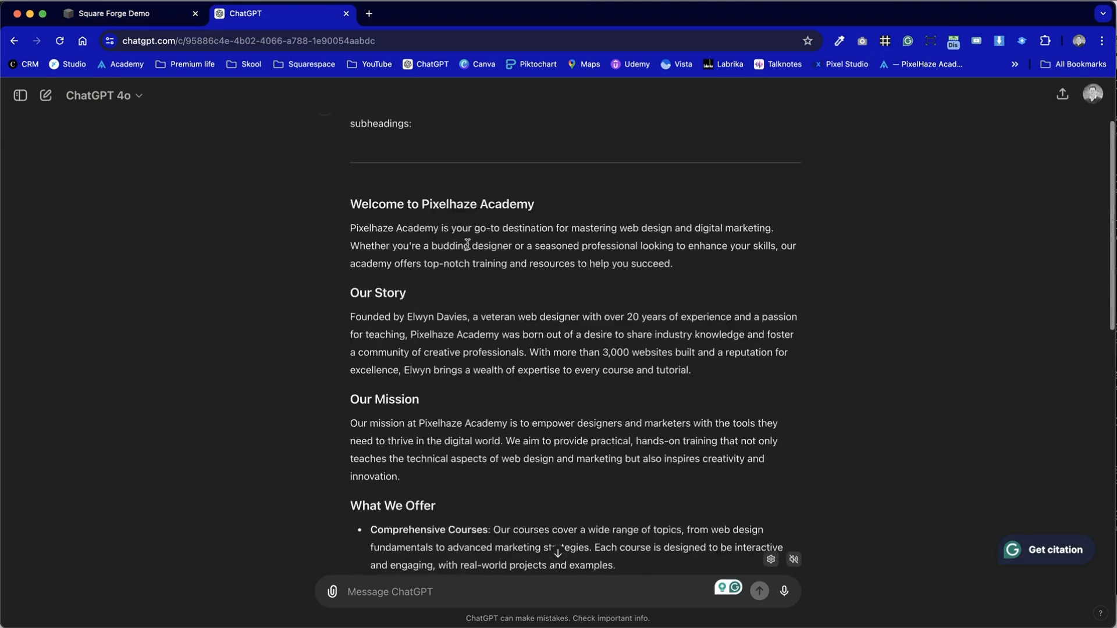
scroll(513, 368, "down", 13)
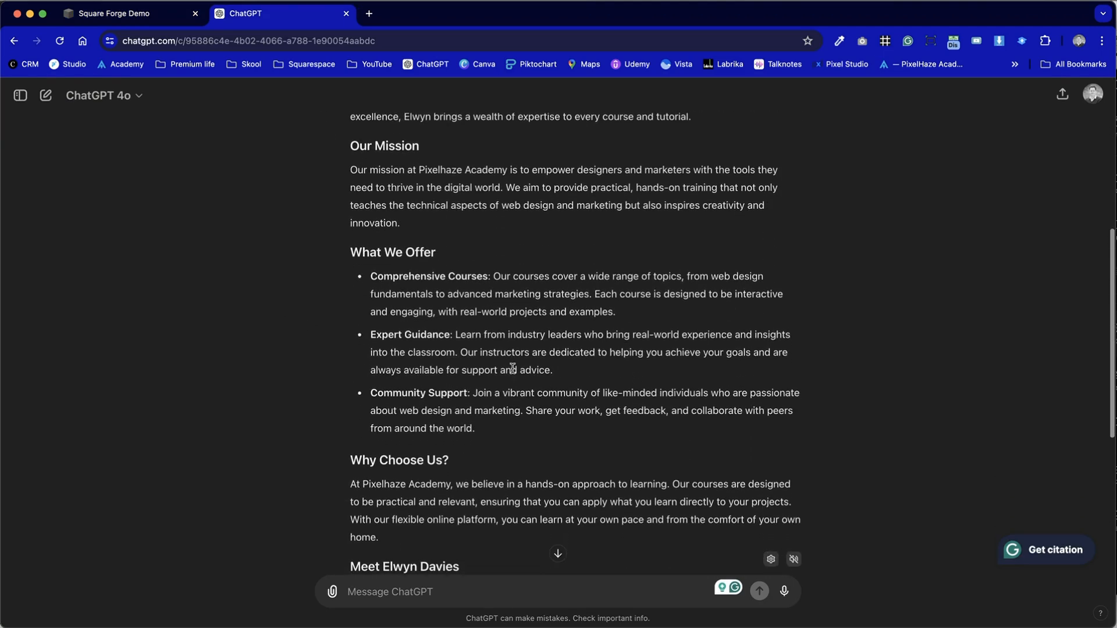
scroll(513, 368, "down", 4)
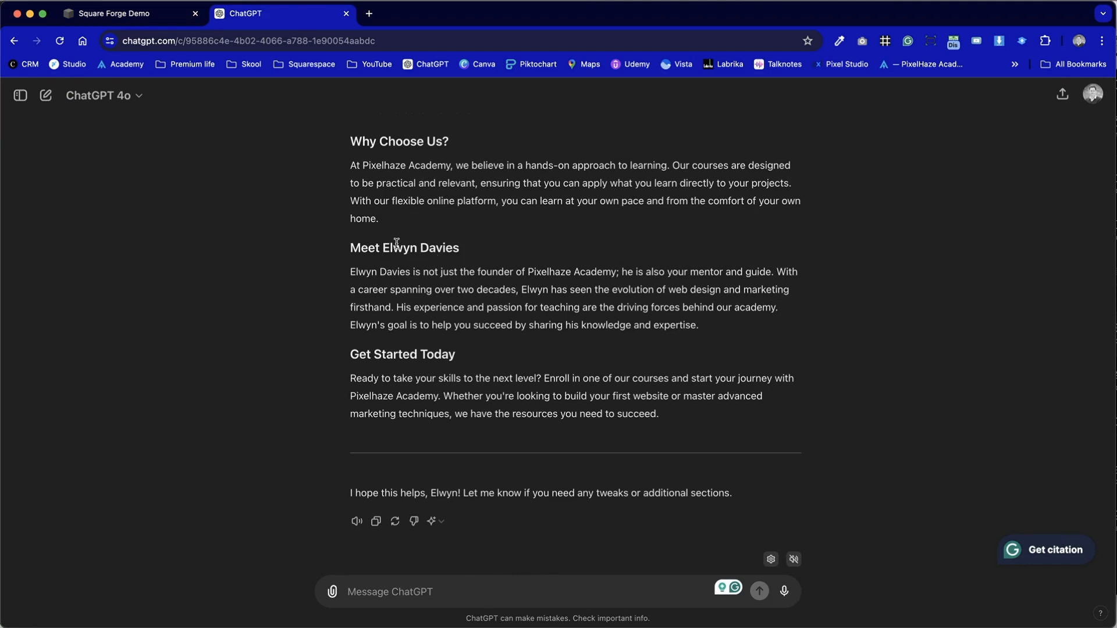
left_click_drag(350, 246, 499, 253)
left_click_drag(469, 356, 284, 318)
left_click(418, 312)
key("ctrl+shift+Tab")
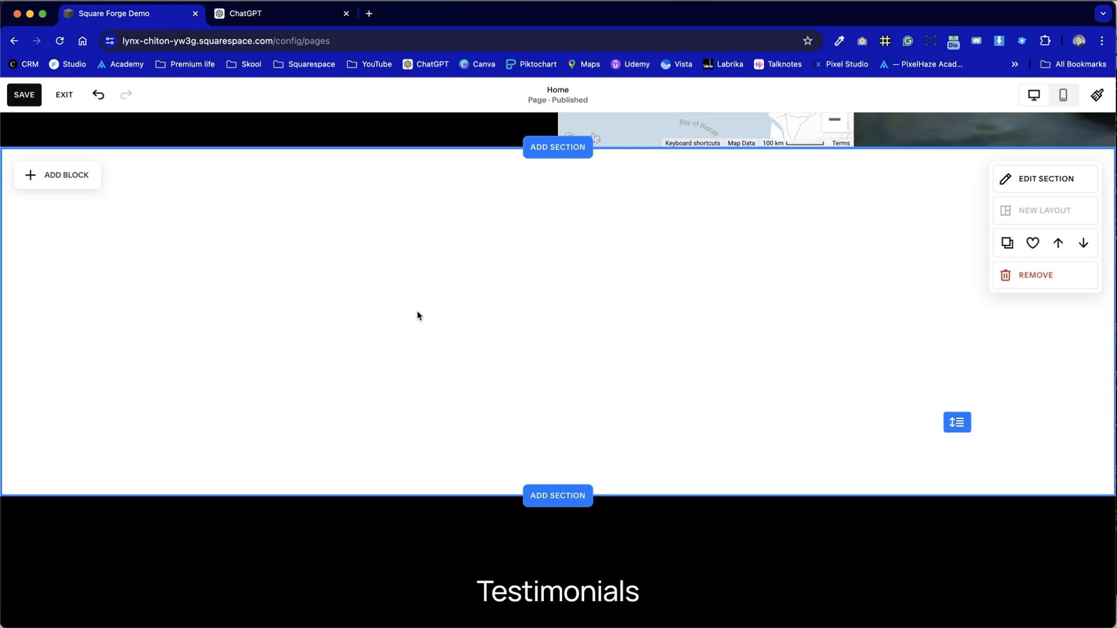
- Add a Markdown block spanning the blank section's content width and reduce the section's height
left_click(82, 181)
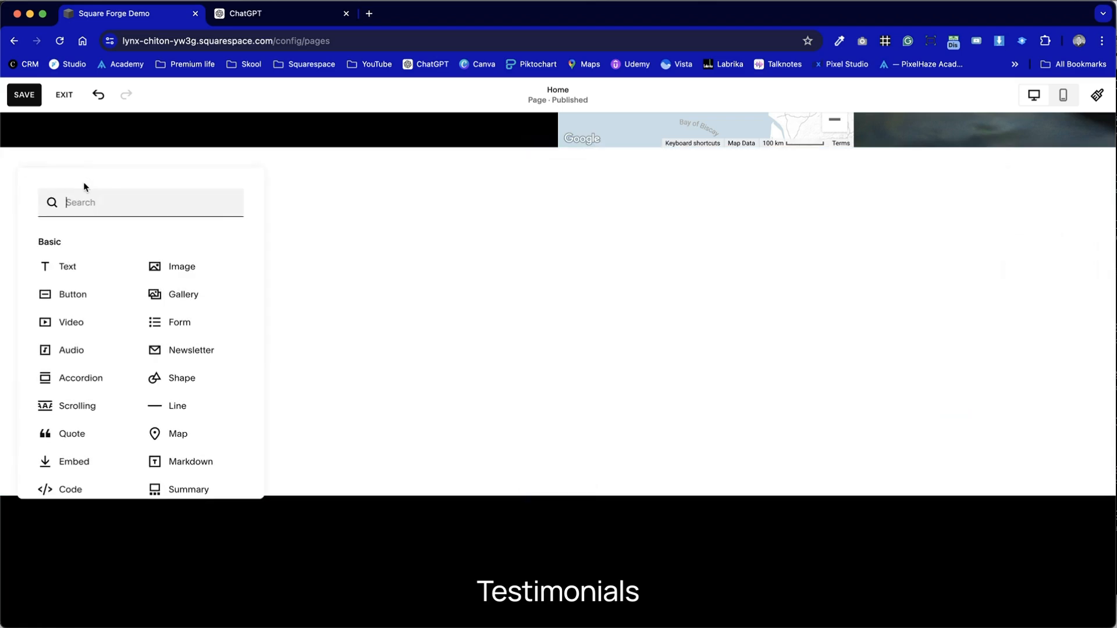
scroll(112, 401, "down", 3)
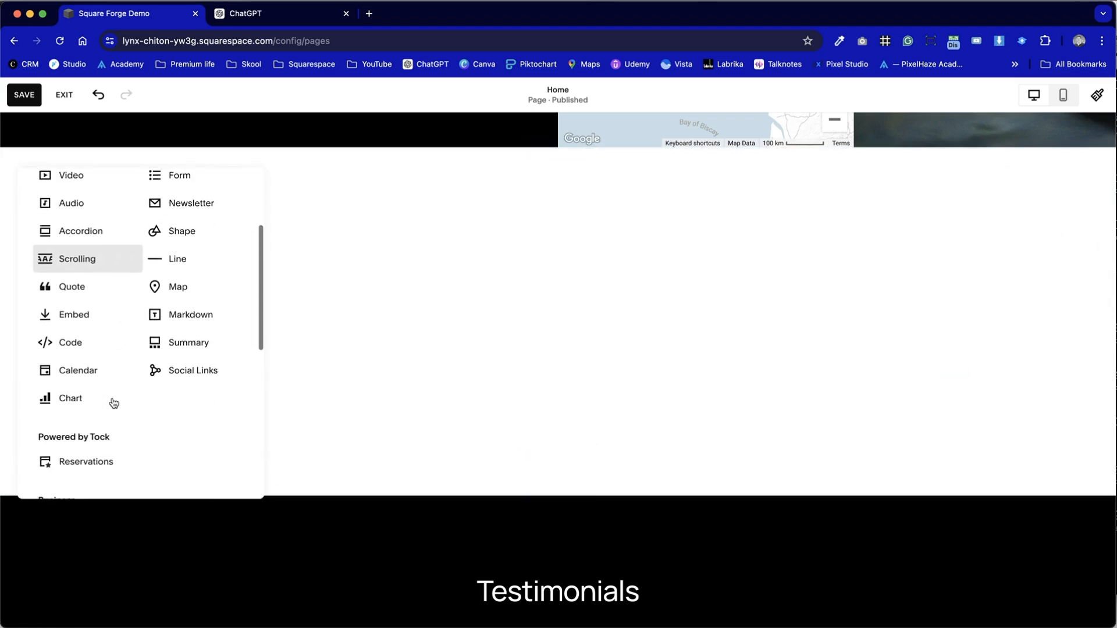
left_click(192, 313)
left_click_drag(255, 298, 995, 211)
left_click(586, 422)
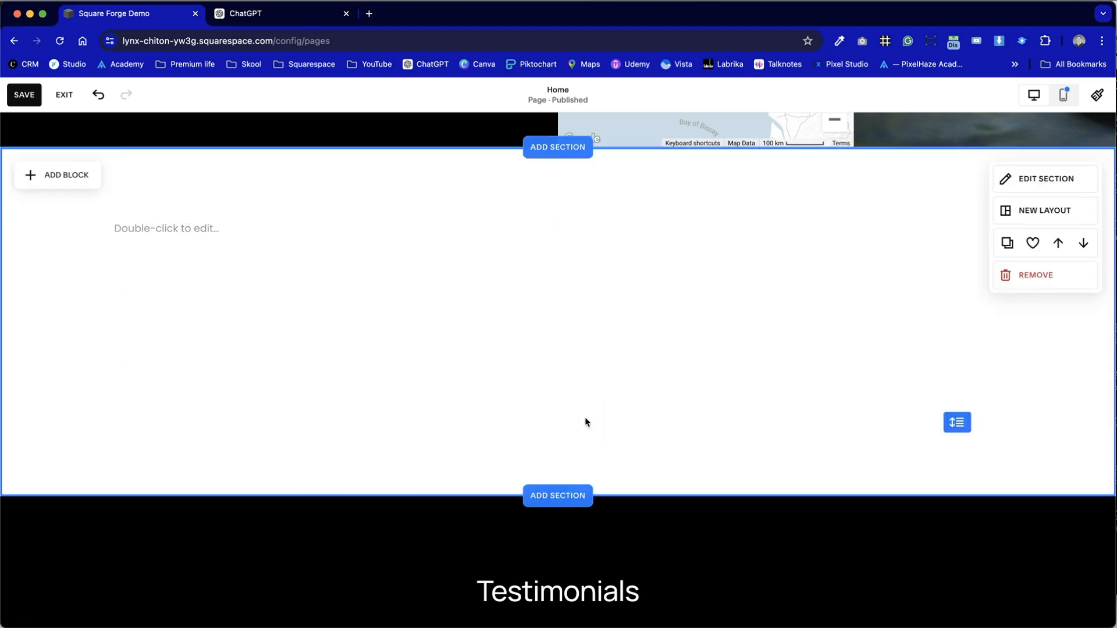
left_click_drag(959, 424, 944, 358)
left_click(632, 343)
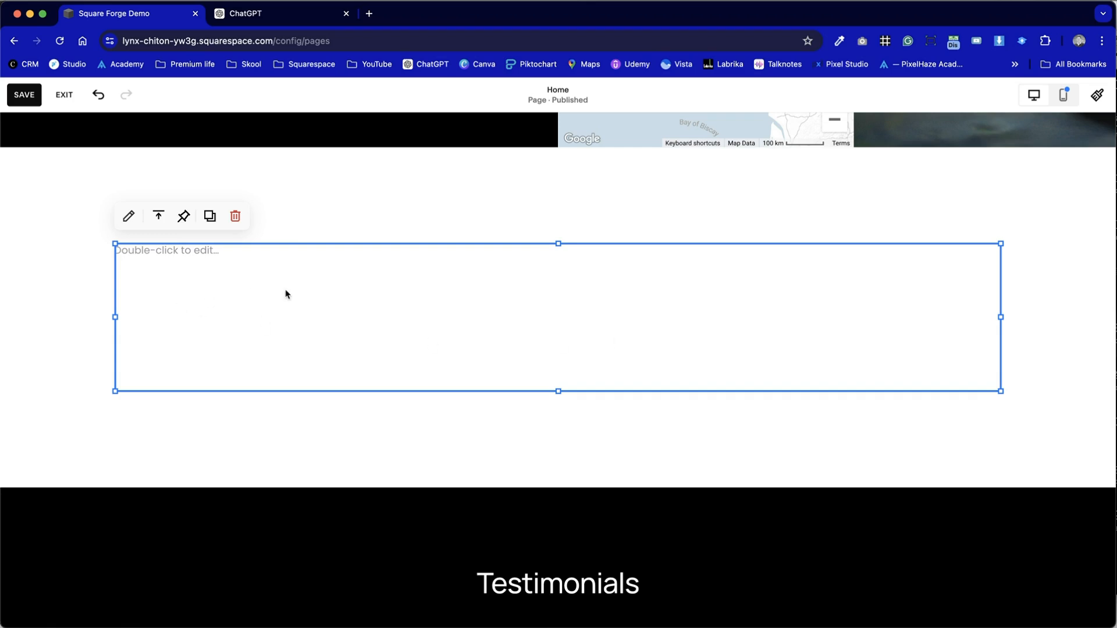
- Open the Markdown block for editing, enter "Hello" and format it as an h1 heading
left_click(45, 264)
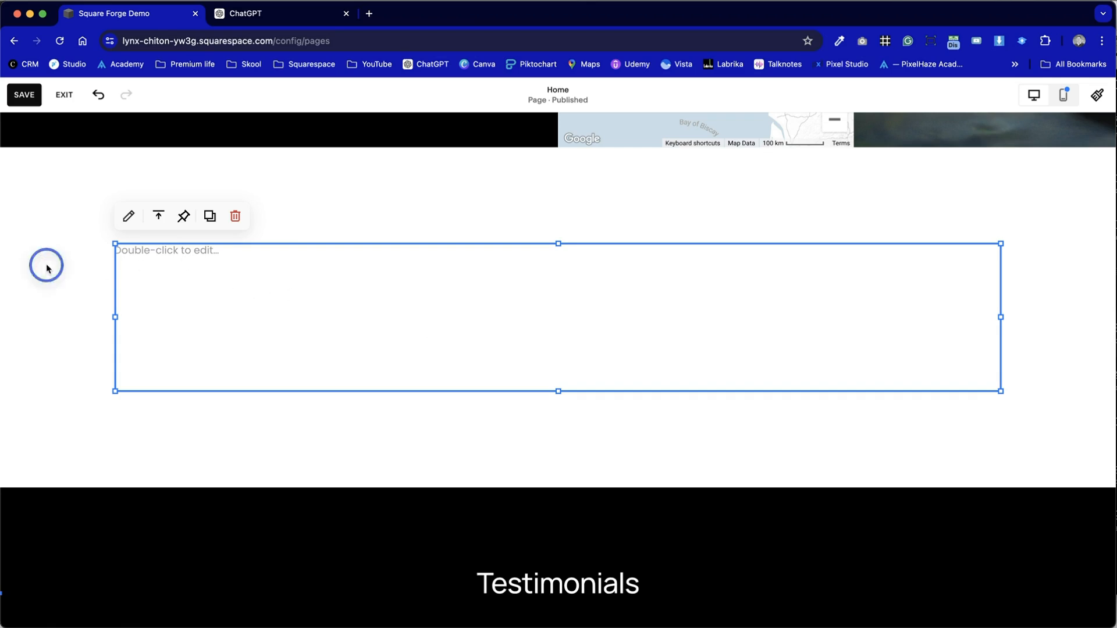
left_click(183, 257)
left_click(953, 172)
left_click_drag(954, 172, 706, 152)
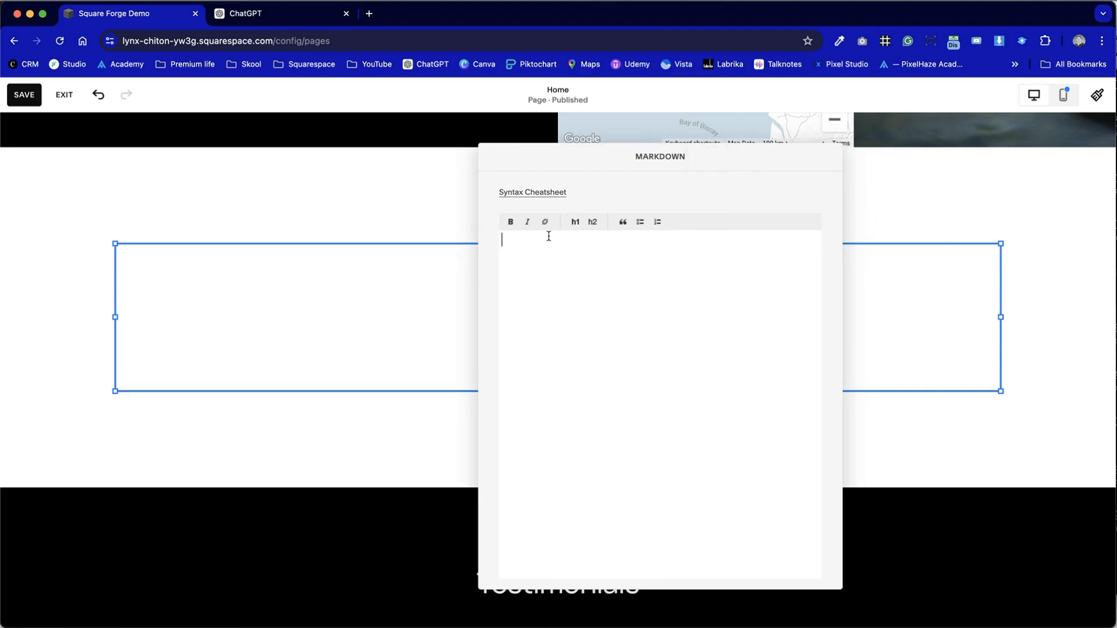
type("Hello")
left_click(574, 221)
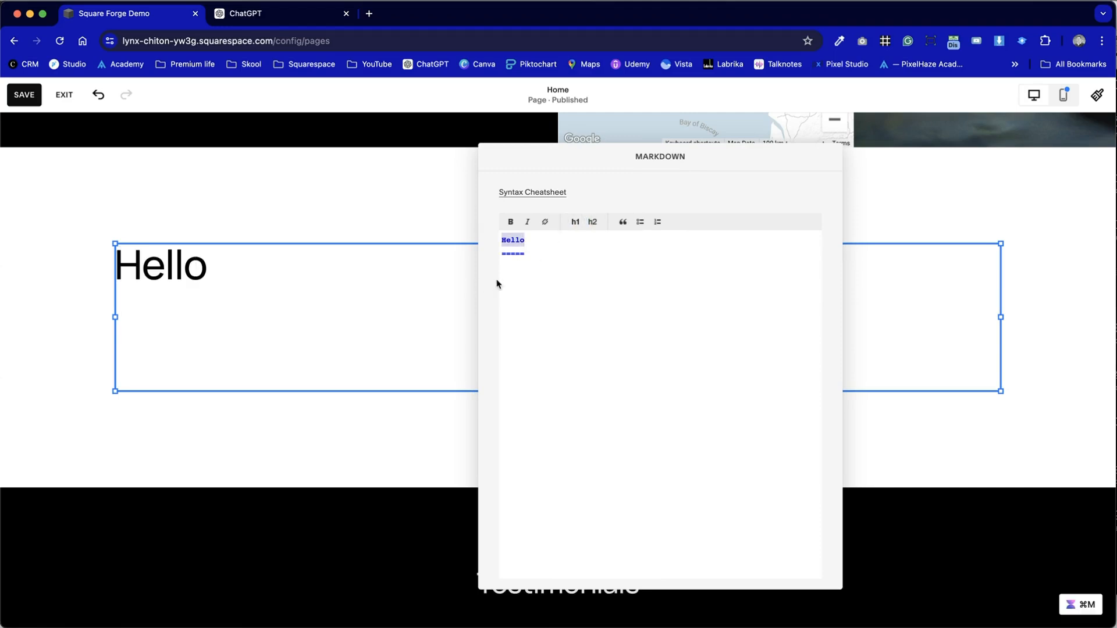
left_click_drag(527, 256, 497, 256)
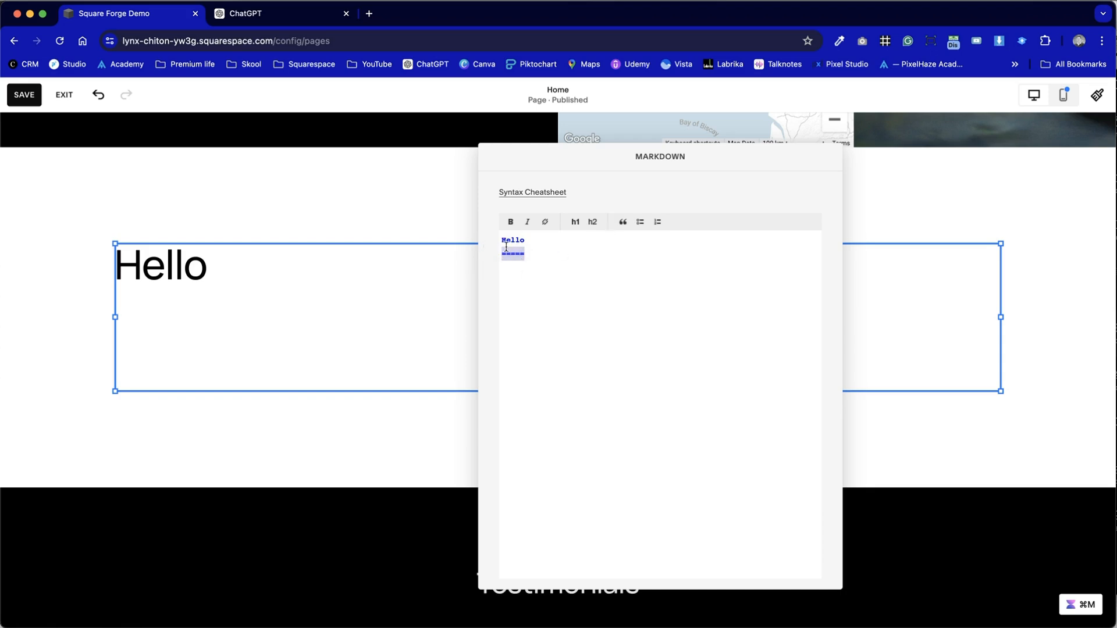
- Add "About Me" below the Hello heading and format it as an h2 heading
left_click(526, 255)
key("Return")
type("About Me")
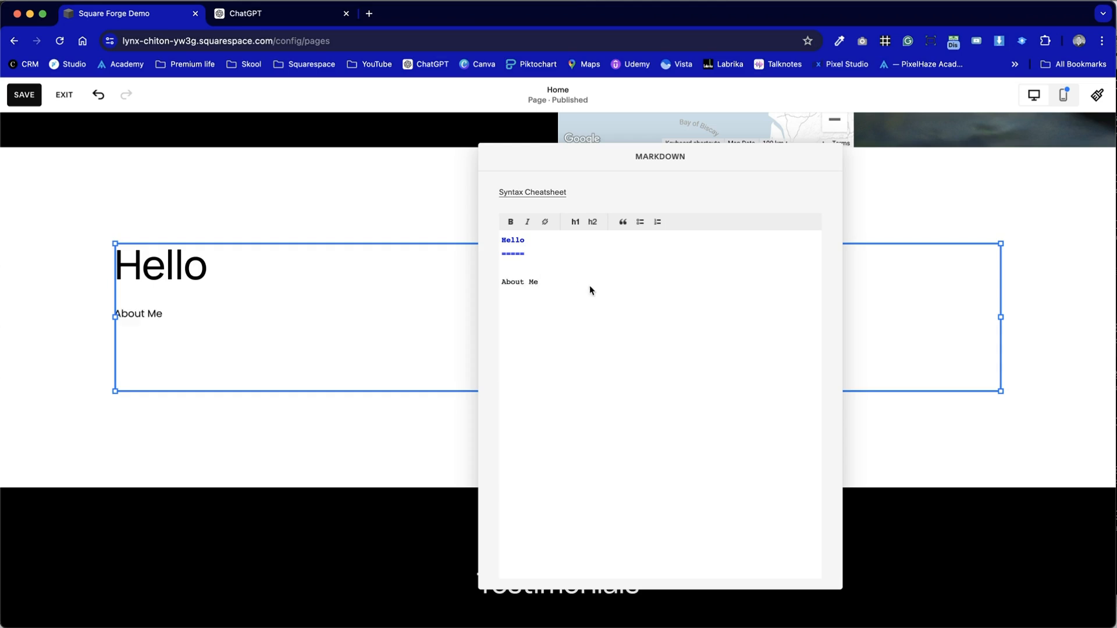
left_click_drag(590, 290, 474, 274)
left_click(593, 223)
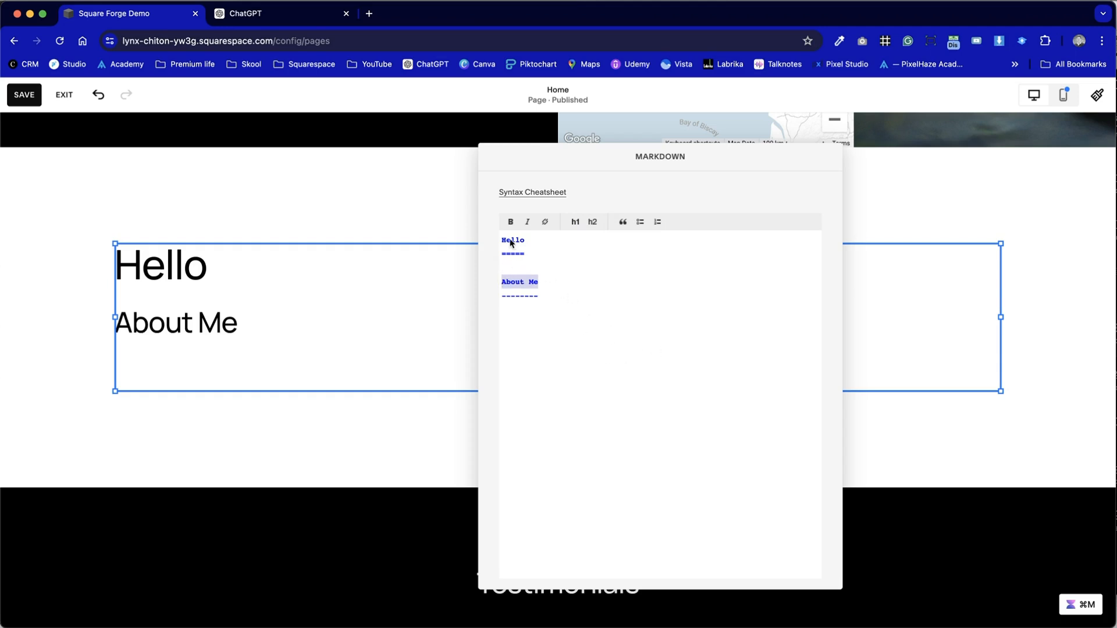
left_click(563, 287)
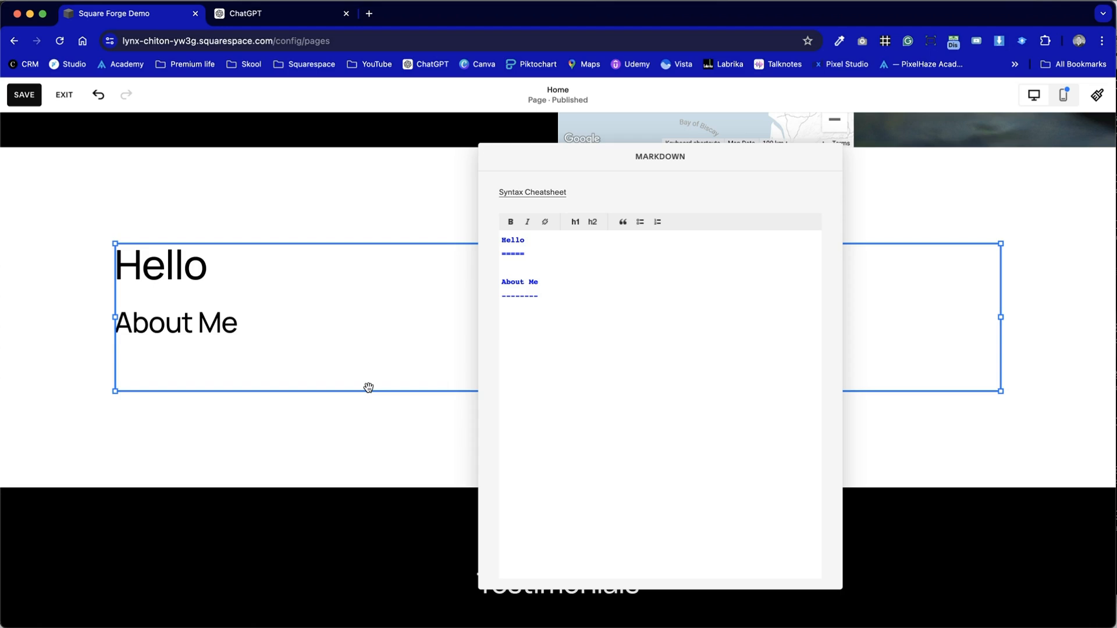
- Insert a lorem ipsum paragraph below the About Me heading
left_click(504, 322)
type("Lorem ipsum dolor sit amet, consectetur adipiscing elit, sed do eiusmod tempor incididunt ut labore et dolore magna aliqua. Ut enim ad minim veniam, quis nostrud exercitation ullamco laboris nisi ut aliquip ex ea commodo consequat. Duis aute irure dolor in reprehenderit in voluptate velit esse cillum dolore eu fugiat nulla pariatur. Excepteur sint occaecat cupidatat non proident, sunt in culpa qui officia deserunt mollit anim id est laborum.")
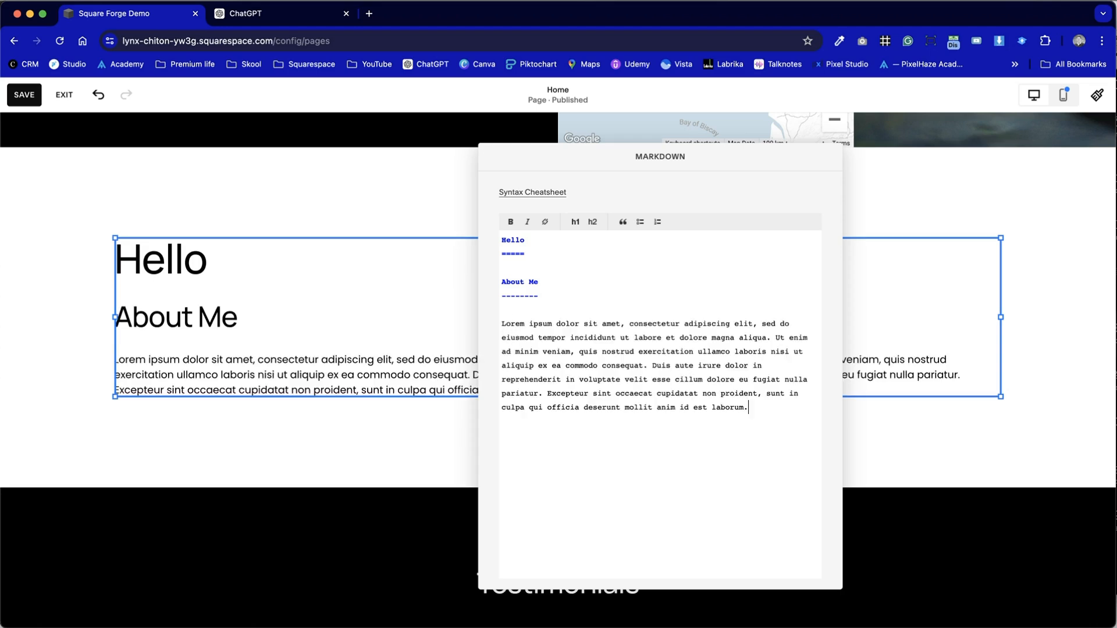
left_click_drag(504, 321, 712, 400)
key("super+c")
left_click(713, 393)
- Make "consectetur adipiscing elit" bold in the lorem ipsum paragraph
left_click_drag(629, 321, 752, 323)
left_click(512, 221)
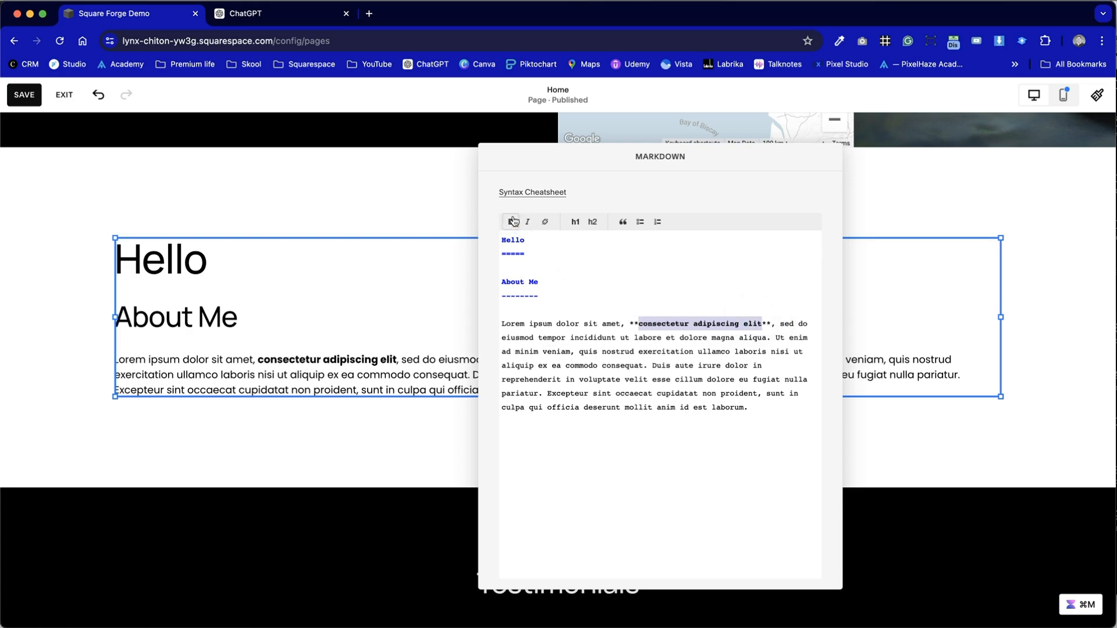
left_click(714, 303)
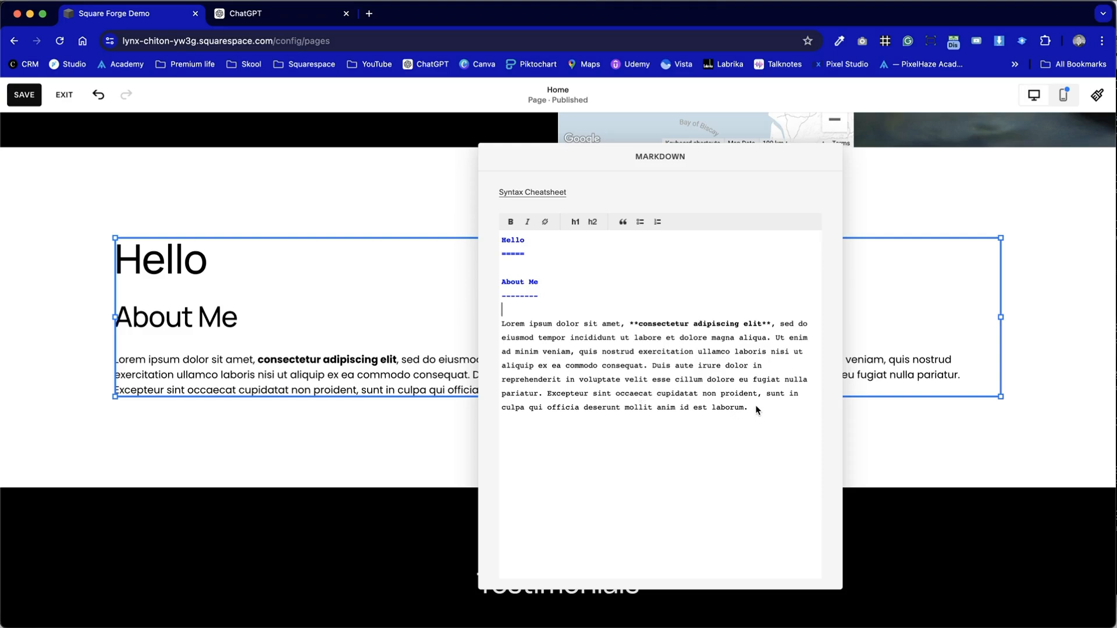
- Insert a second lorem ipsum paragraph below the first and format it as a blockquote
key("super+v")
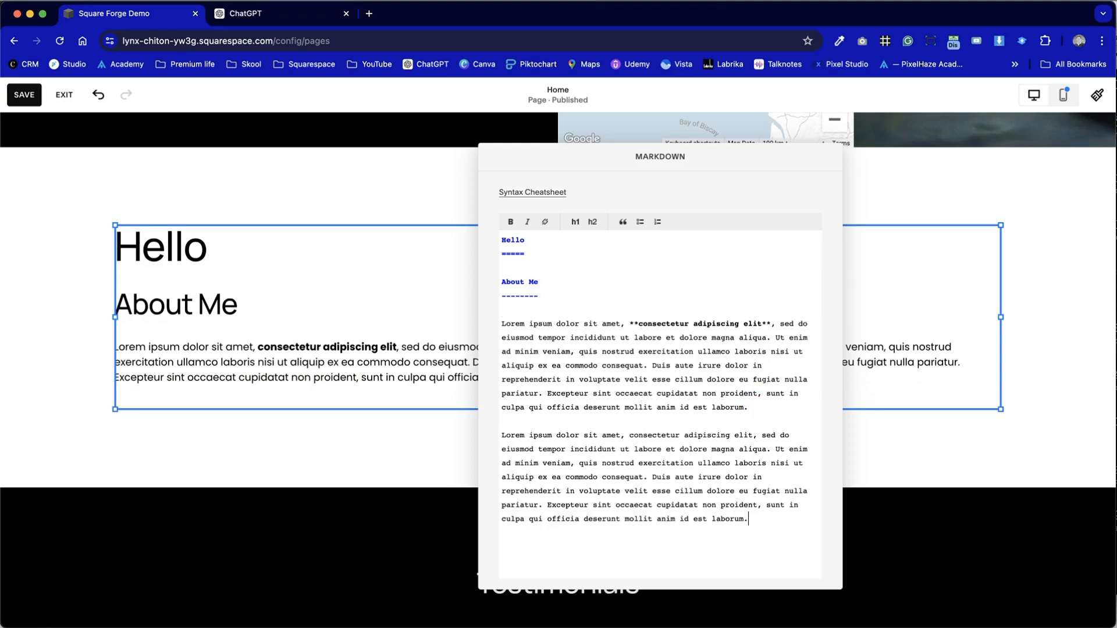
left_click_drag(756, 519, 490, 442)
left_click(622, 222)
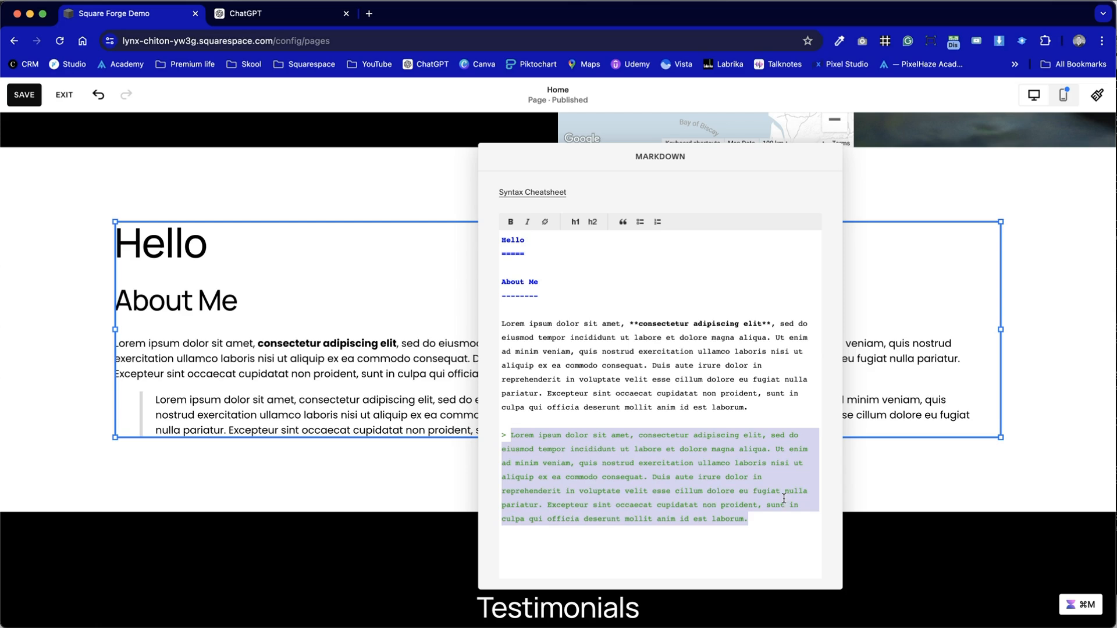
- Add a third lorem ipsum paragraph below the blockquote, separated by a blank line
left_click(766, 537)
key("Return")
key("Return")
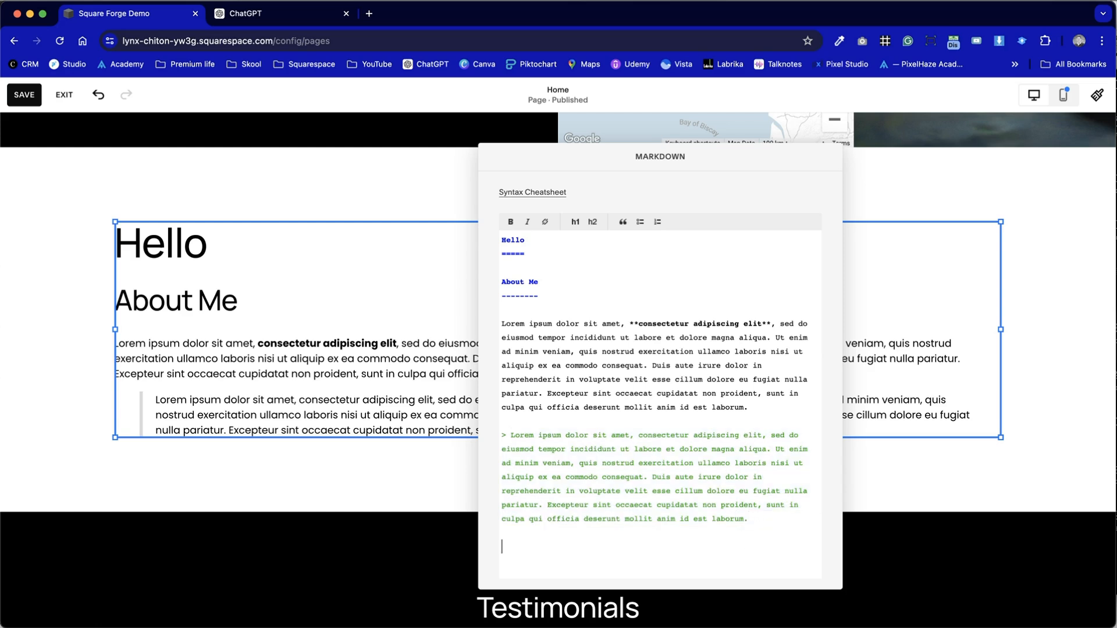
type(";l")
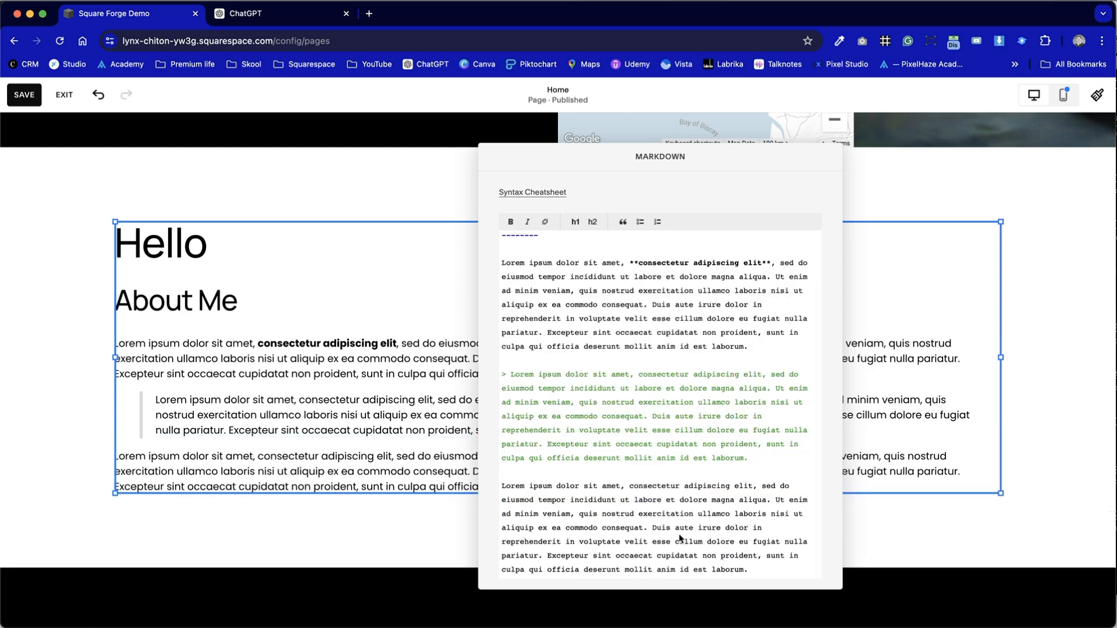
- Split the third paragraph after "magna aliqua." and format its two lines as a bulleted list
left_click(775, 500)
key("Return")
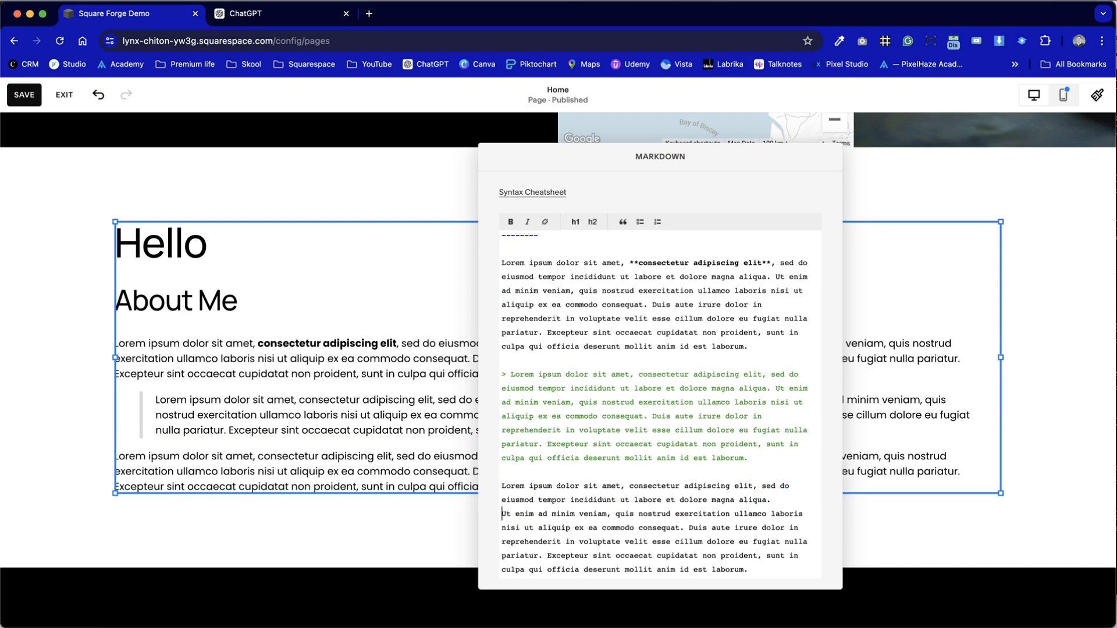
left_click_drag(767, 575, 491, 495)
left_click(640, 222)
left_click(588, 459)
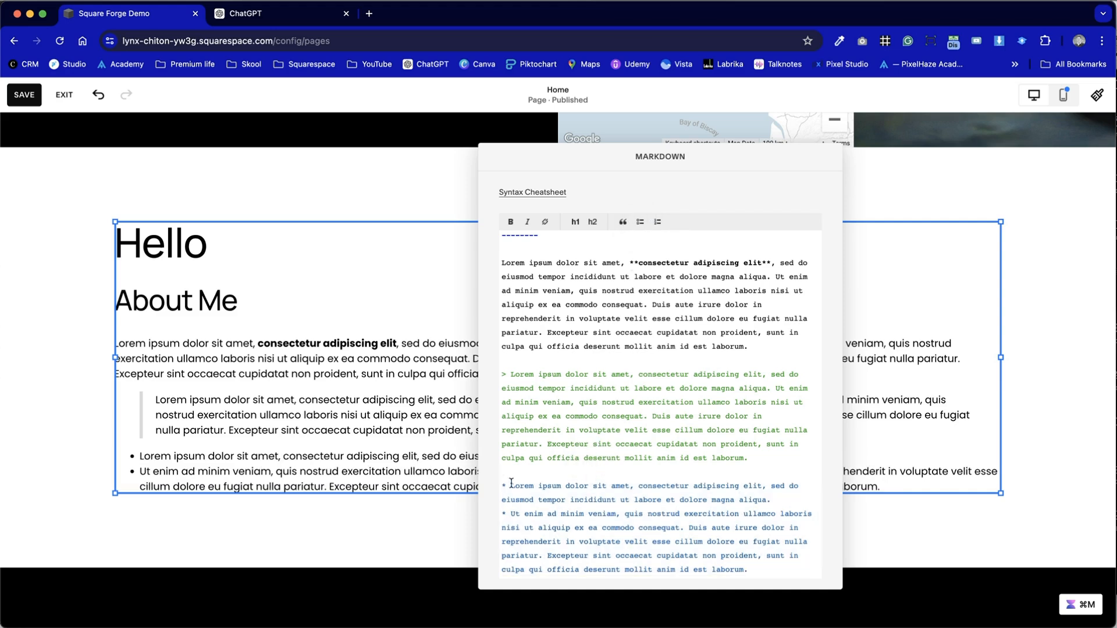
- Split the last bullet's text into two further bullet items, starting at "Duis aute irure" and "Excepteur sint"
left_click(689, 529)
key("Return")
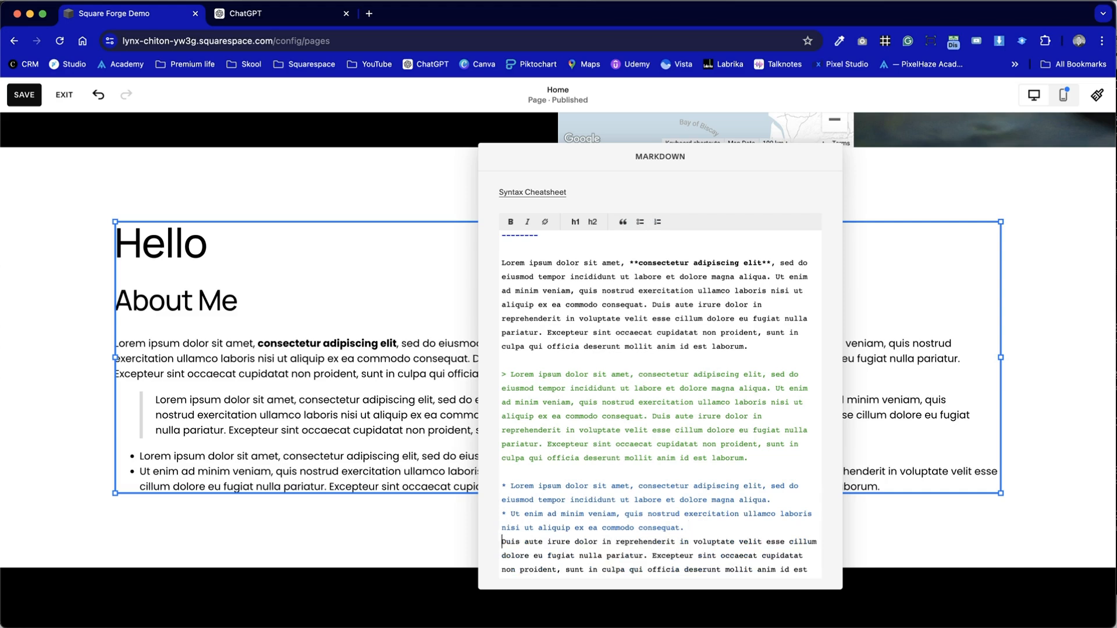
type("*")
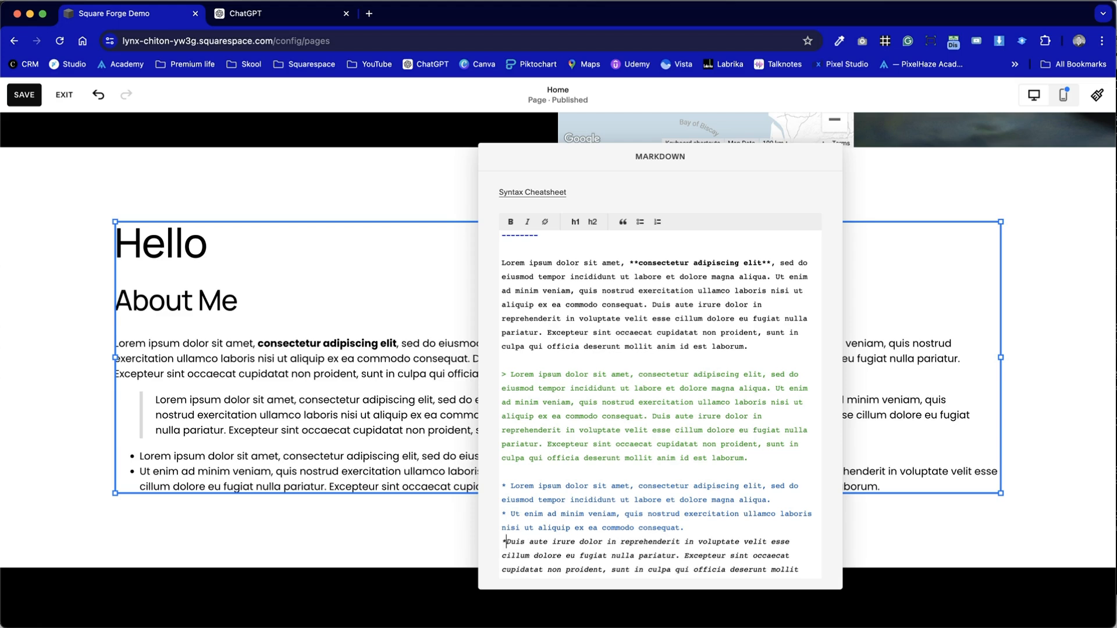
scroll(662, 406, "down", 1)
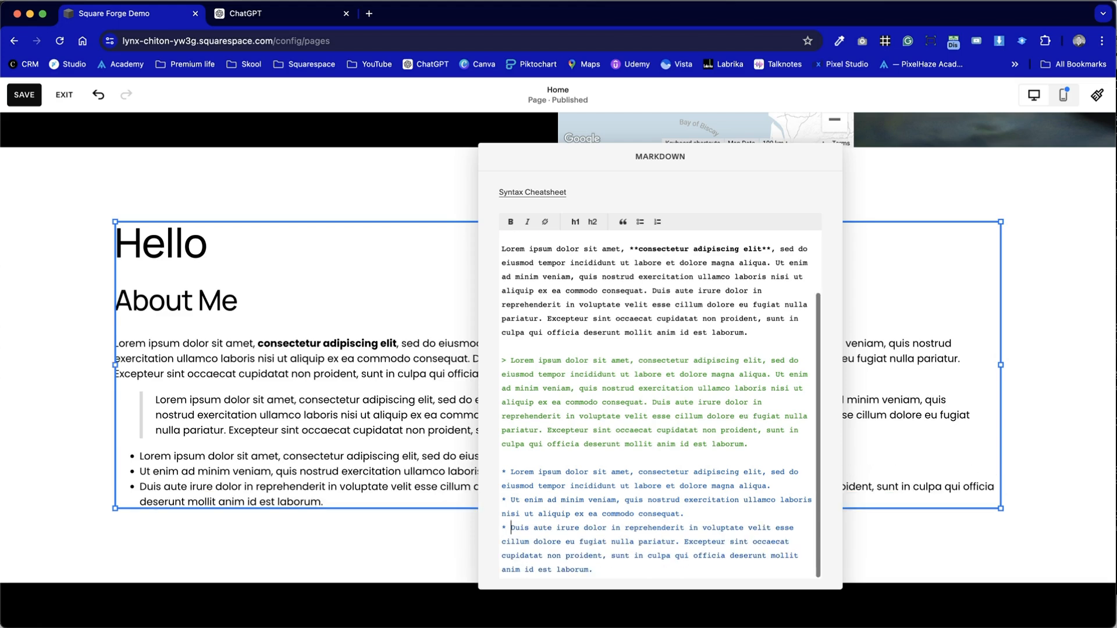
left_click(685, 542)
key("Return")
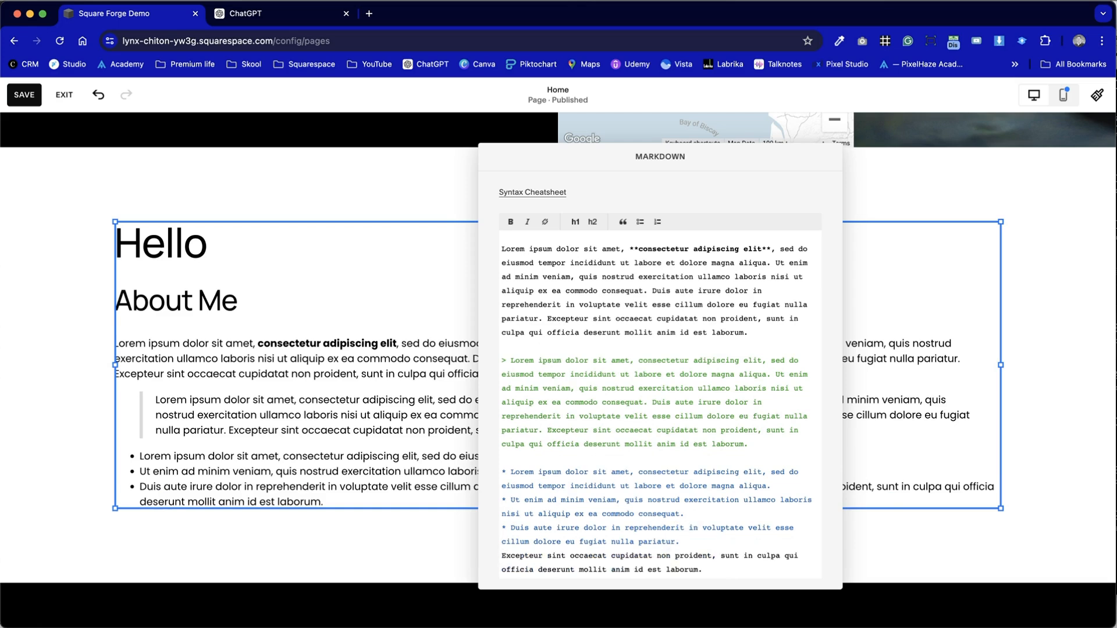
type("*")
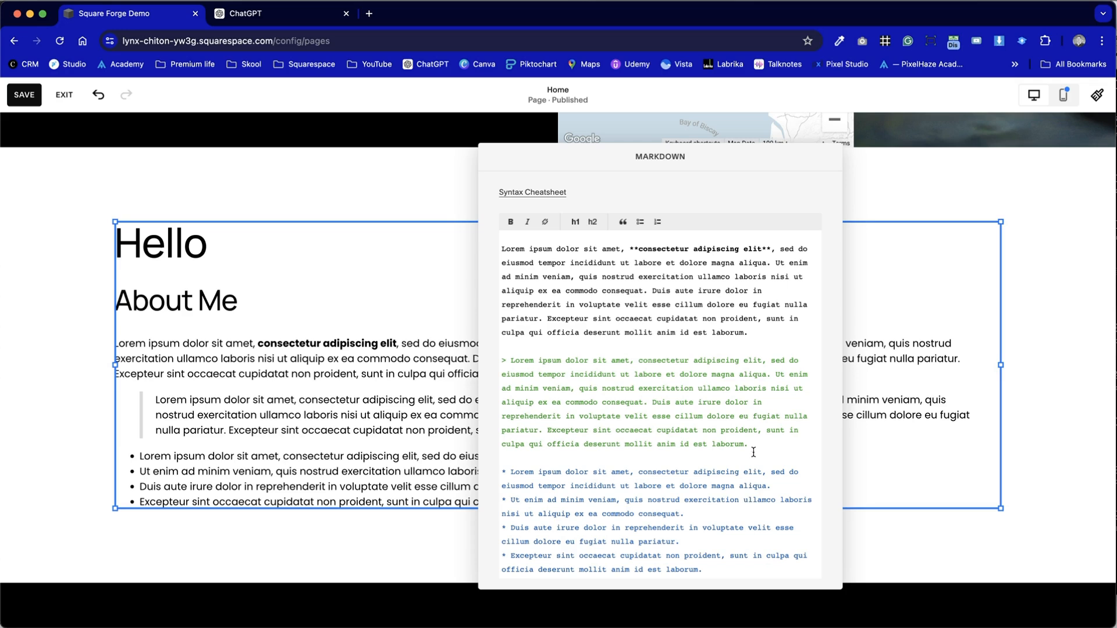
- Review the Markdown source, then close its editor to inspect the block's rendered headings, quote and list
scroll(754, 452, "up", 5)
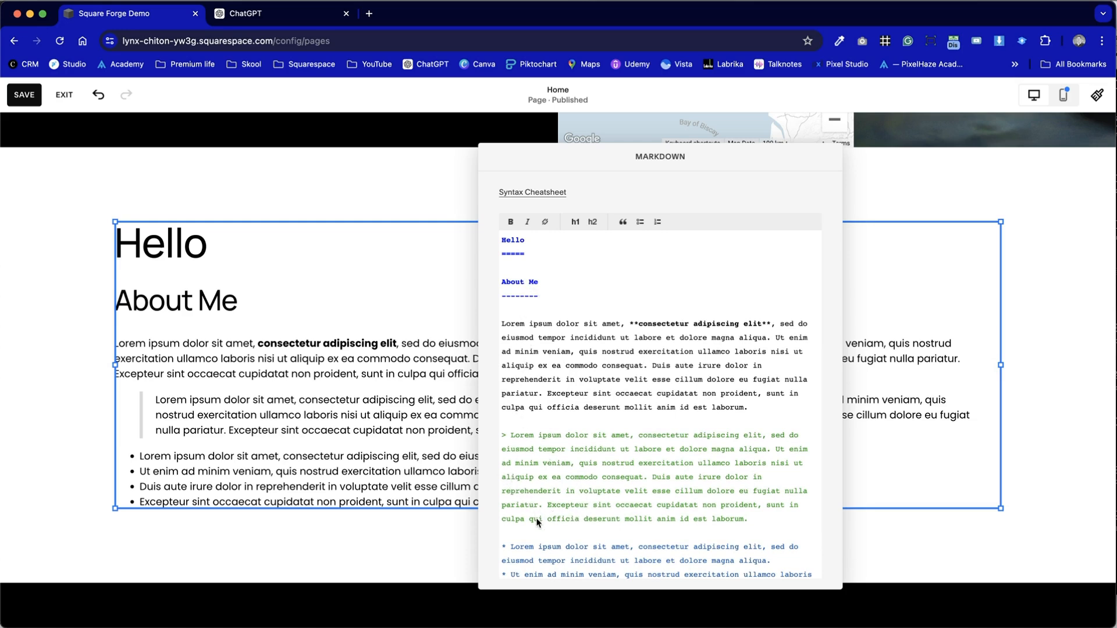
scroll(537, 522, "down", 5)
left_click_drag(585, 156, 556, 191)
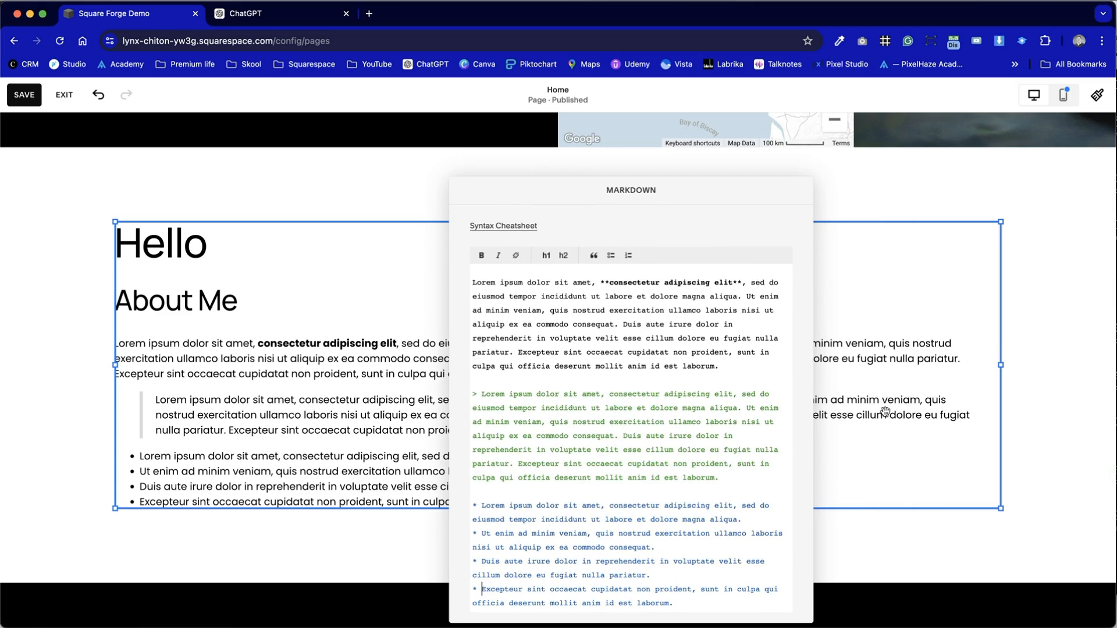
left_click(349, 400)
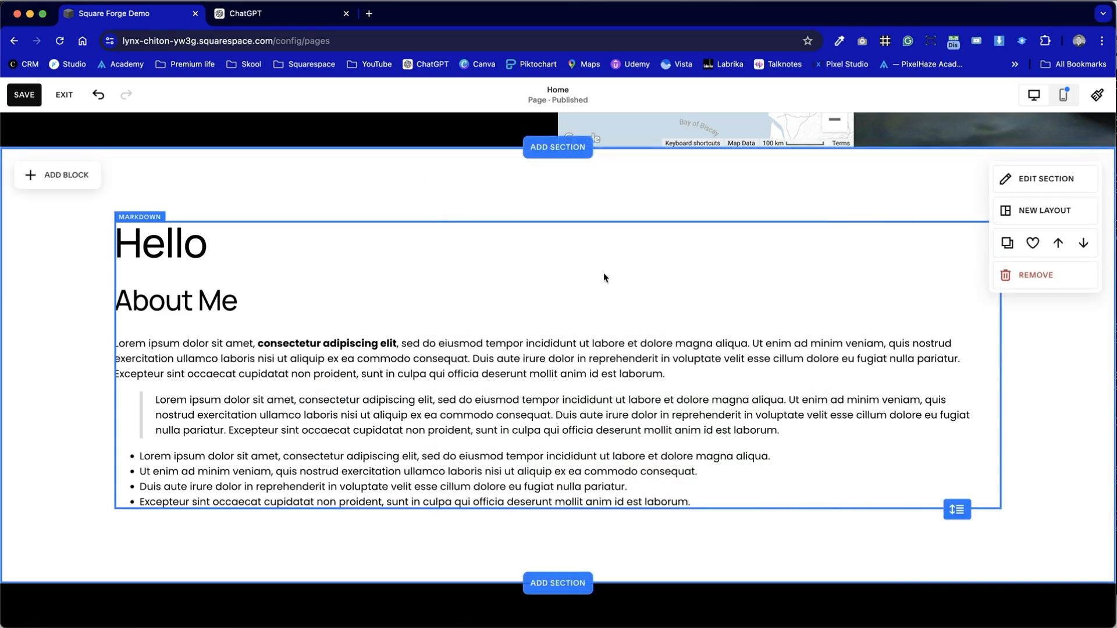
- Narrow the Markdown block from its right edge so it ends slightly past the middle of the section
left_click(885, 338)
left_click(1005, 367)
left_click(962, 371)
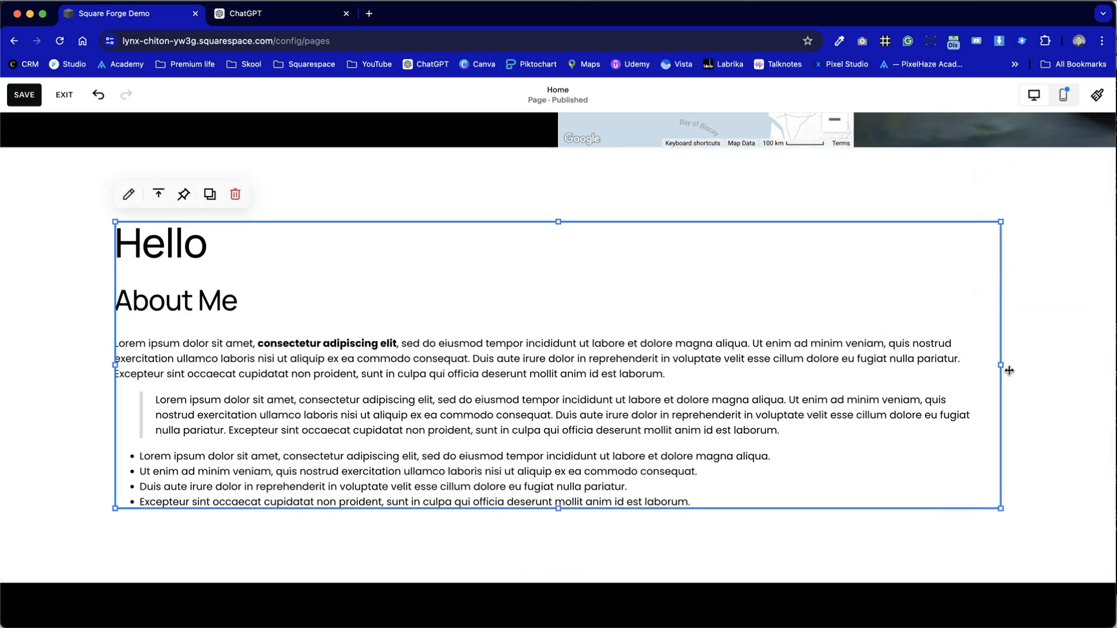
left_click_drag(999, 364, 553, 370)
left_click(813, 354)
scroll(813, 354, "down", 3)
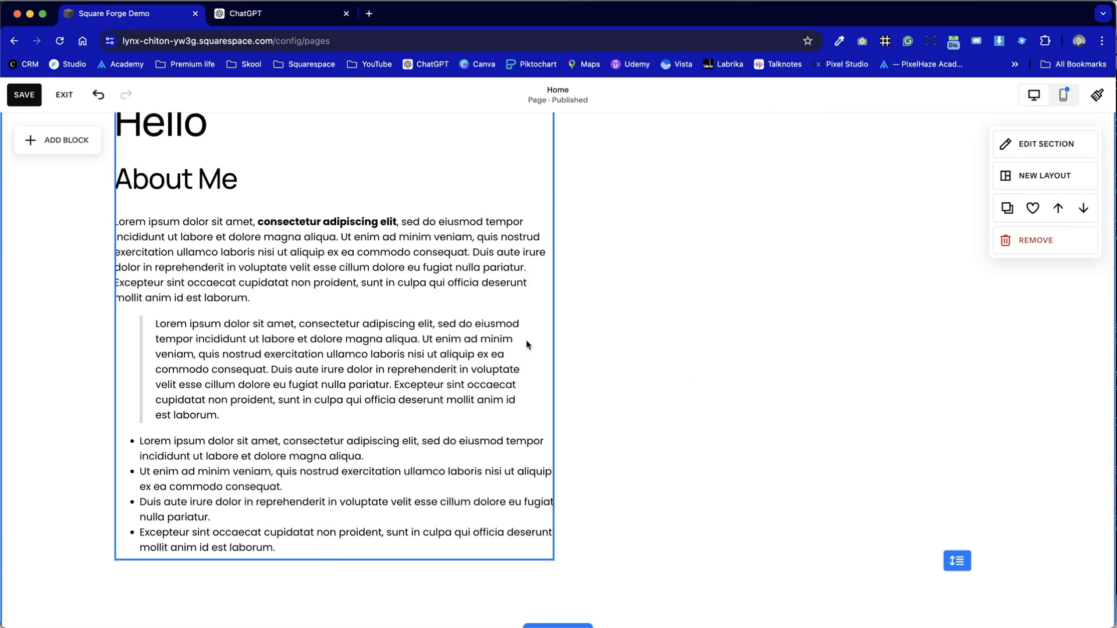
left_click(547, 340)
left_click_drag(547, 340, 668, 320)
left_click(768, 324)
- Add an image block in the empty space beside the upper part of the Markdown block
left_click(36, 144)
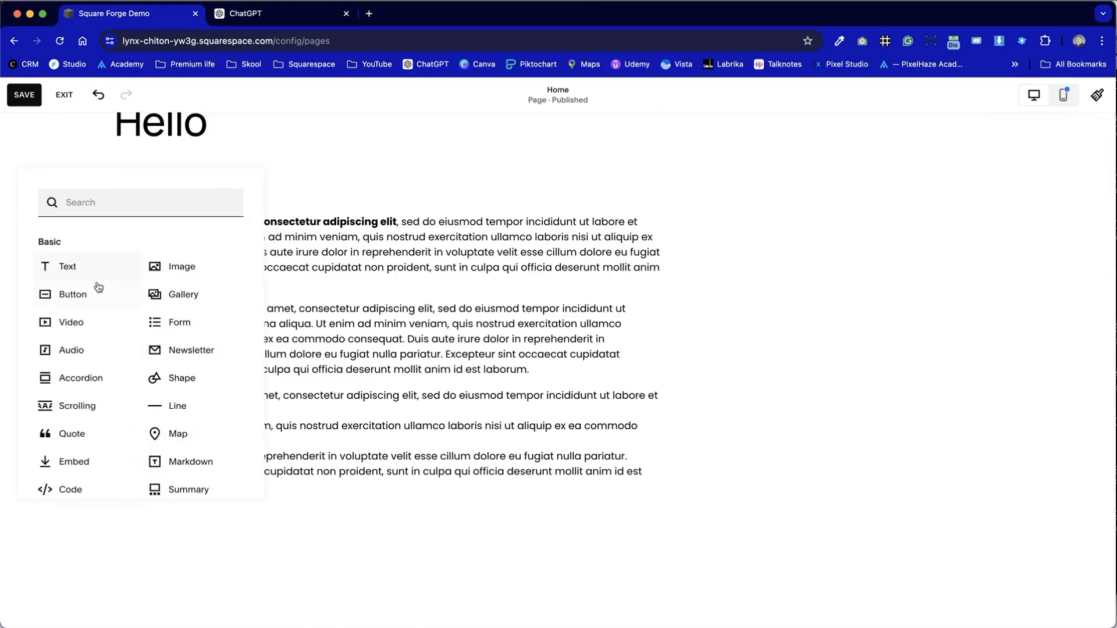
left_click(173, 264)
left_click_drag(173, 264, 791, 198)
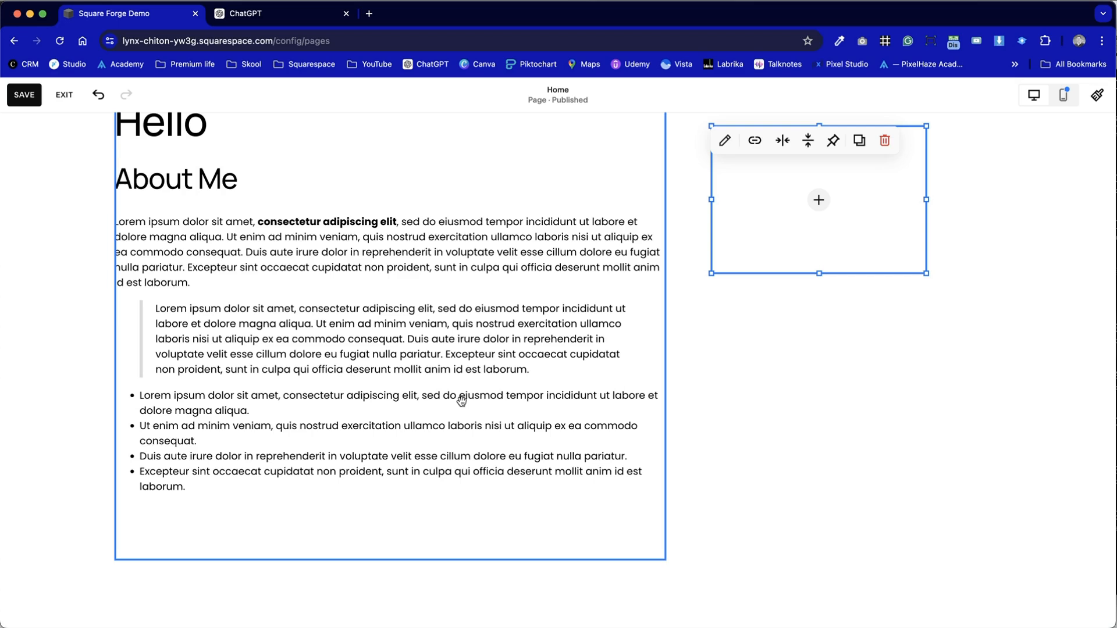
- Duplicate the Markdown block and move the copy below the original
left_click(564, 322)
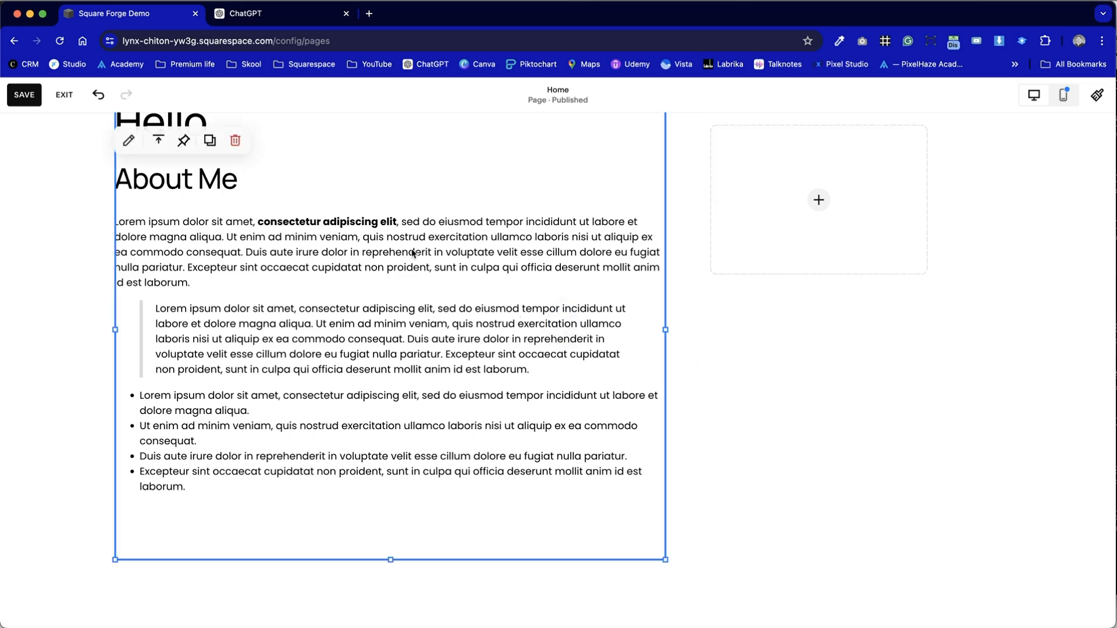
left_click(210, 143)
scroll(444, 314, "down", 7)
left_click_drag(496, 150, 464, 598)
- Move the image block between the two Markdown blocks, aligned with their left edge, and widen it beyond their width
scroll(464, 597, "up", 9)
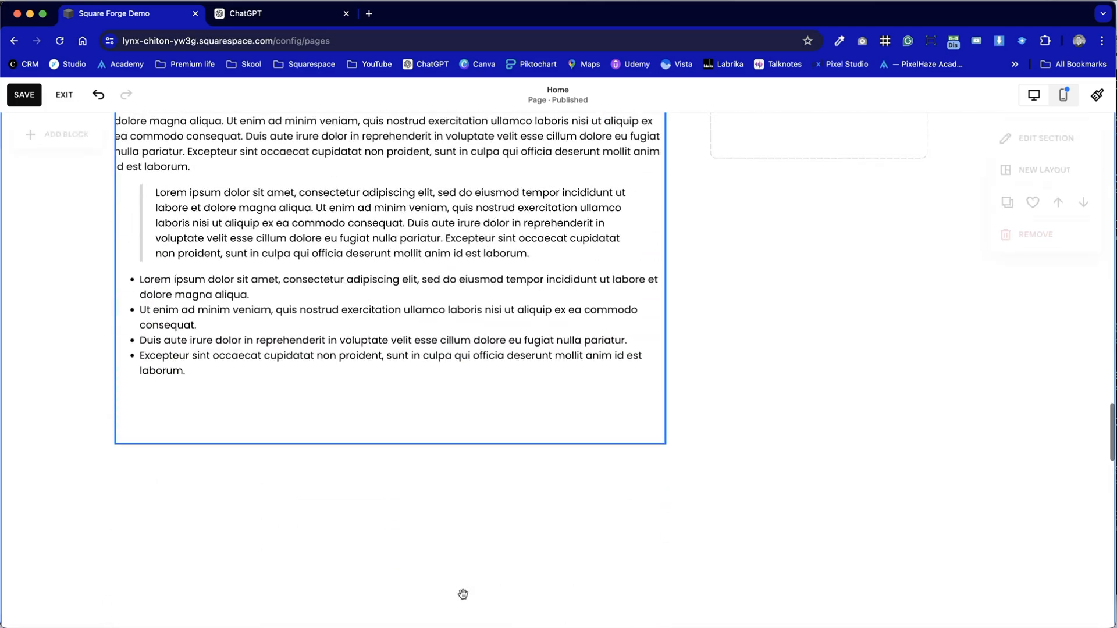
scroll(463, 594, "up", 1)
left_click_drag(786, 141, 192, 460)
scroll(256, 513, "down", 4)
left_click_drag(328, 205, 731, 279)
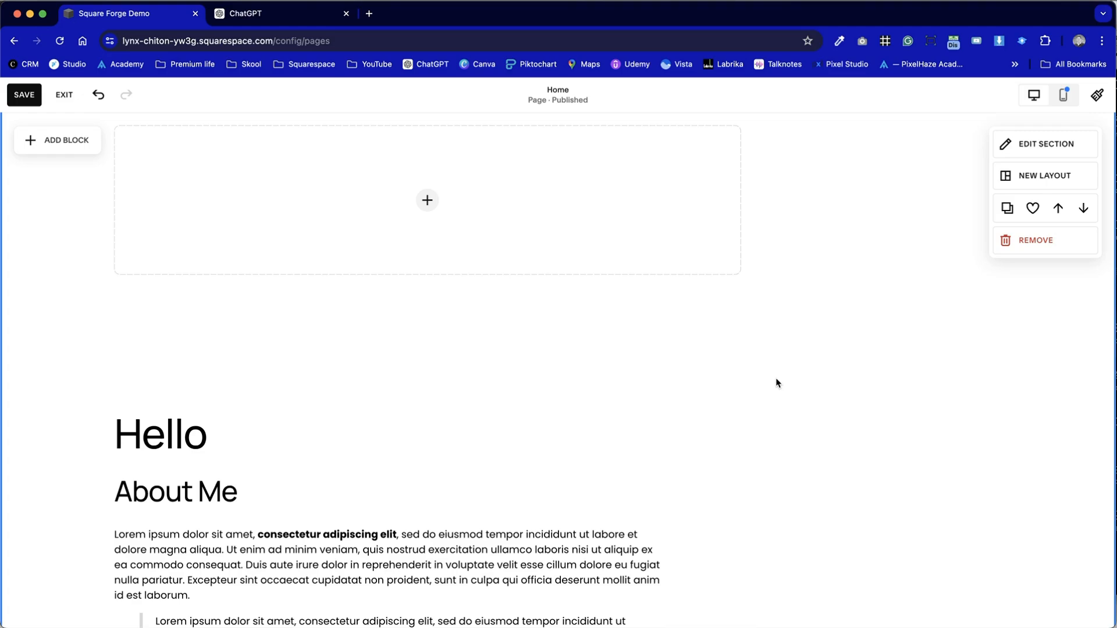
- Move the duplicate Markdown block up beneath the image block and shorten the original Markdown block to fit its text
left_click_drag(523, 486, 524, 351)
left_click(784, 388)
scroll(784, 389, "down", 5)
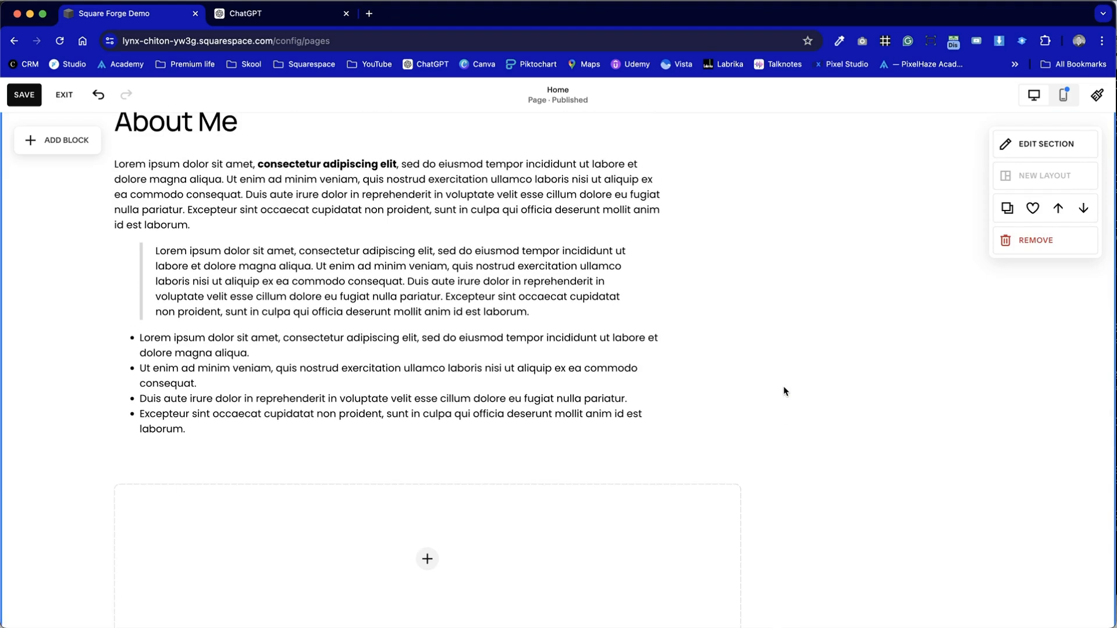
left_click(728, 369)
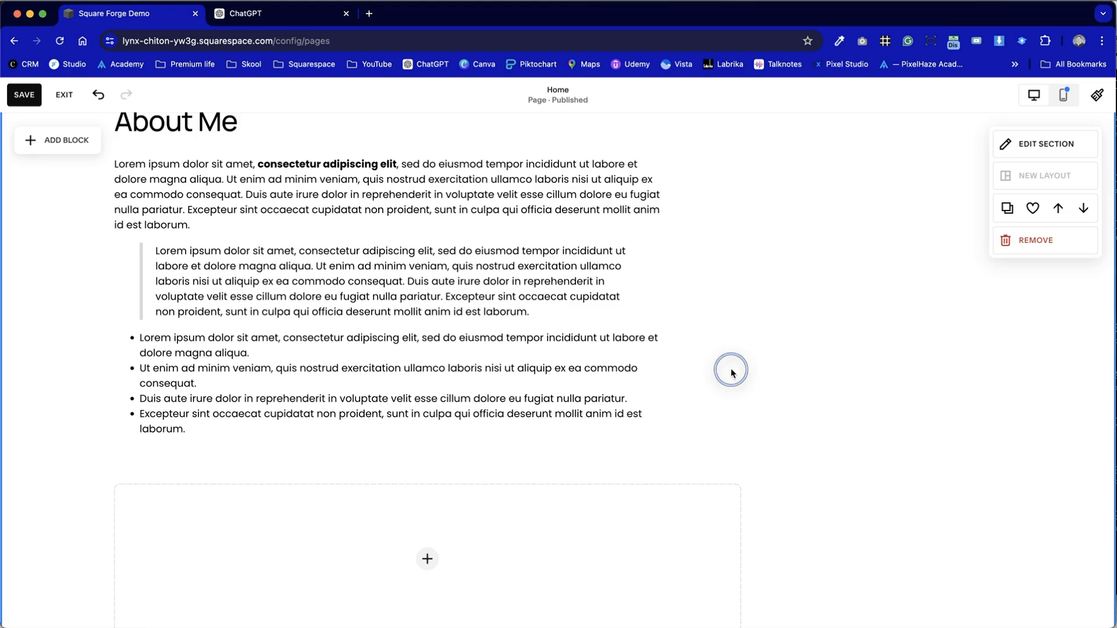
left_click_drag(388, 505, 468, 299)
left_click(830, 345)
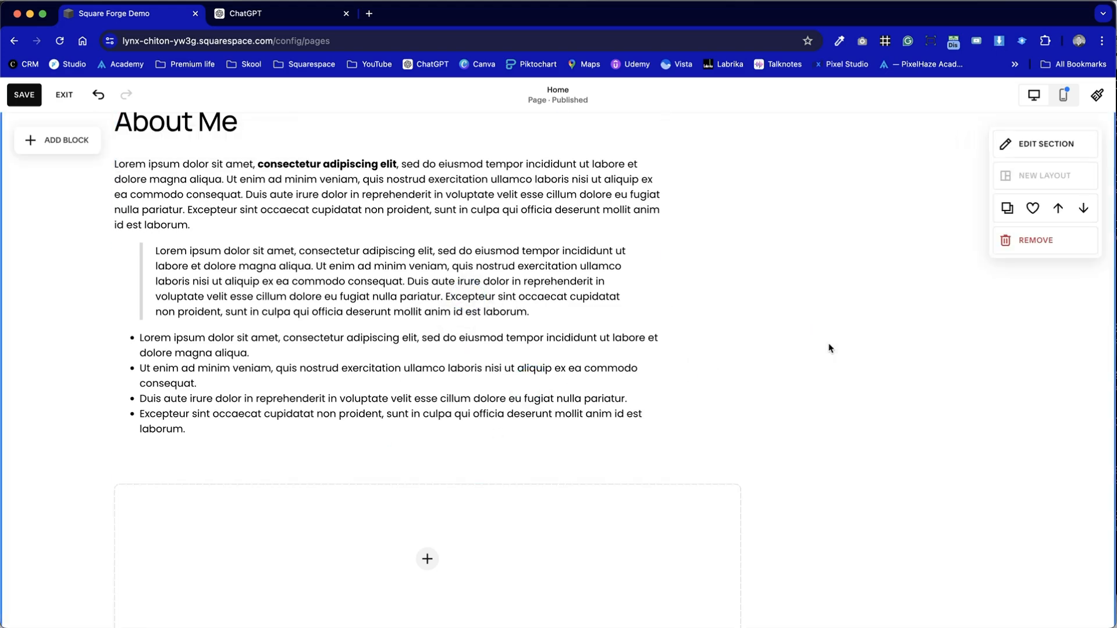
- Open the original Markdown block's source to review its syntax
double_click(573, 357)
left_click(805, 336)
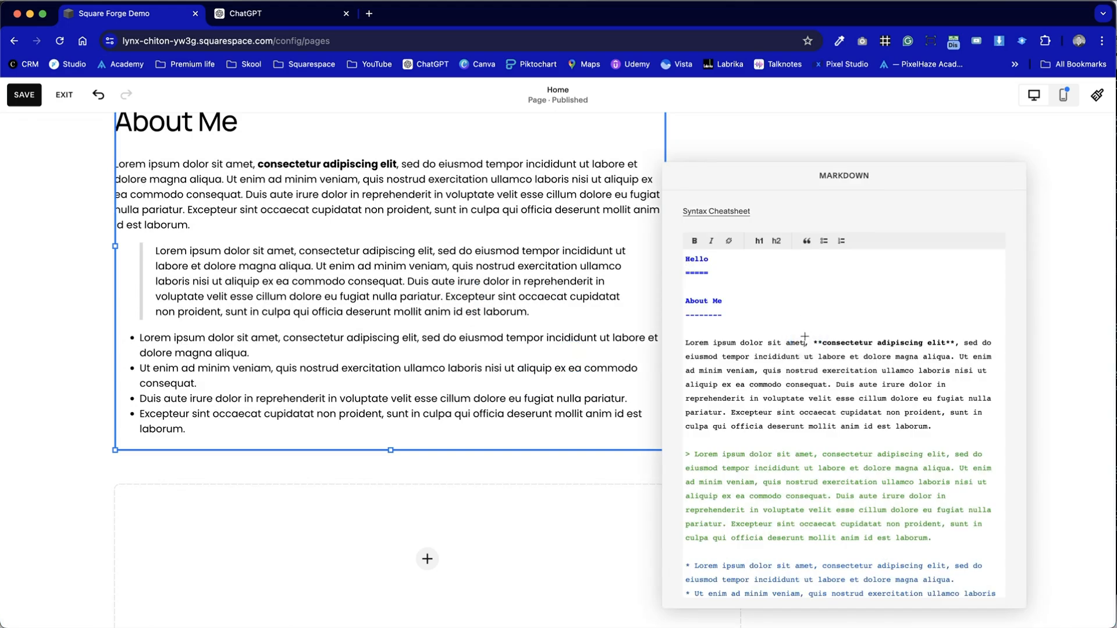
- Switch to ChatGPT, copy the About Us text from "Welcome to Pixelhaze Academy" through the "Get Started Today" section, and return to Squarespace
key("ctrl+Tab")
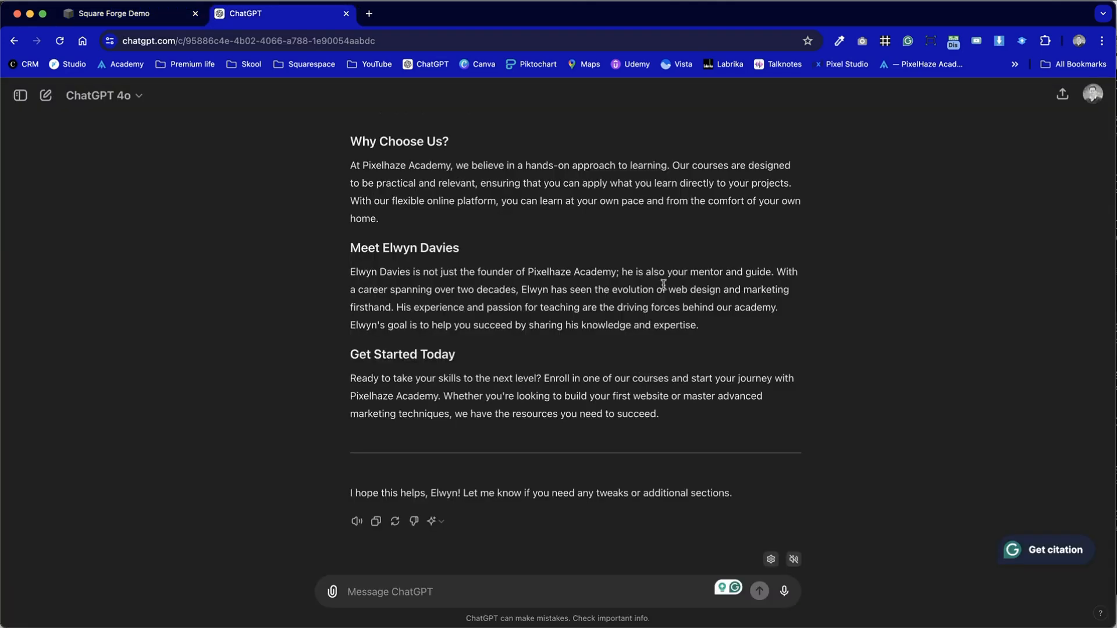
scroll(663, 285, "up", 10)
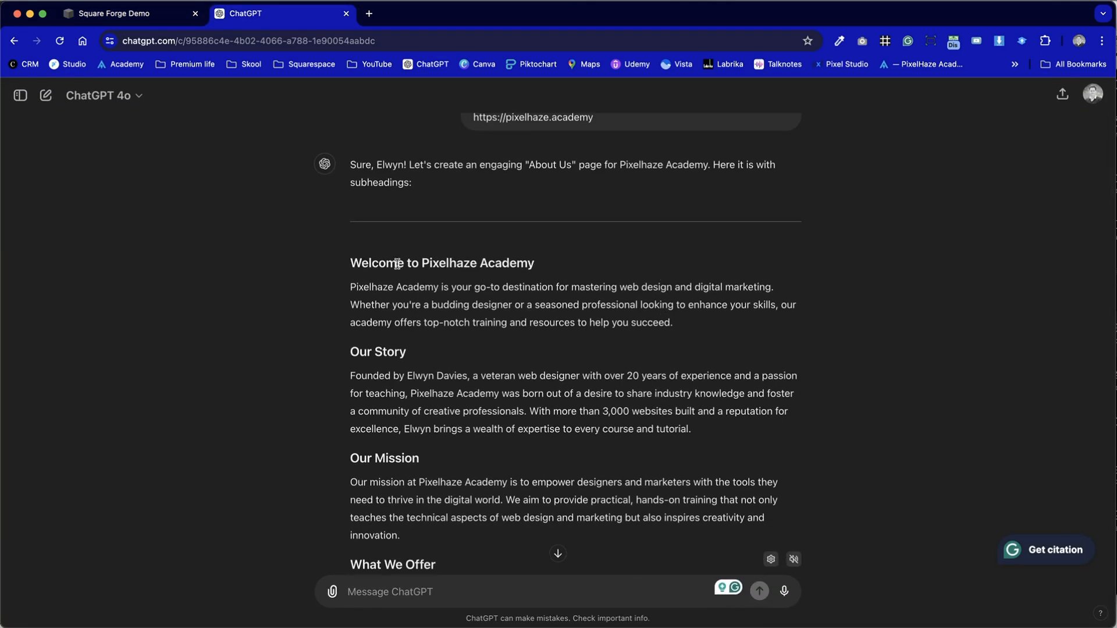
left_click_drag(351, 256, 716, 416)
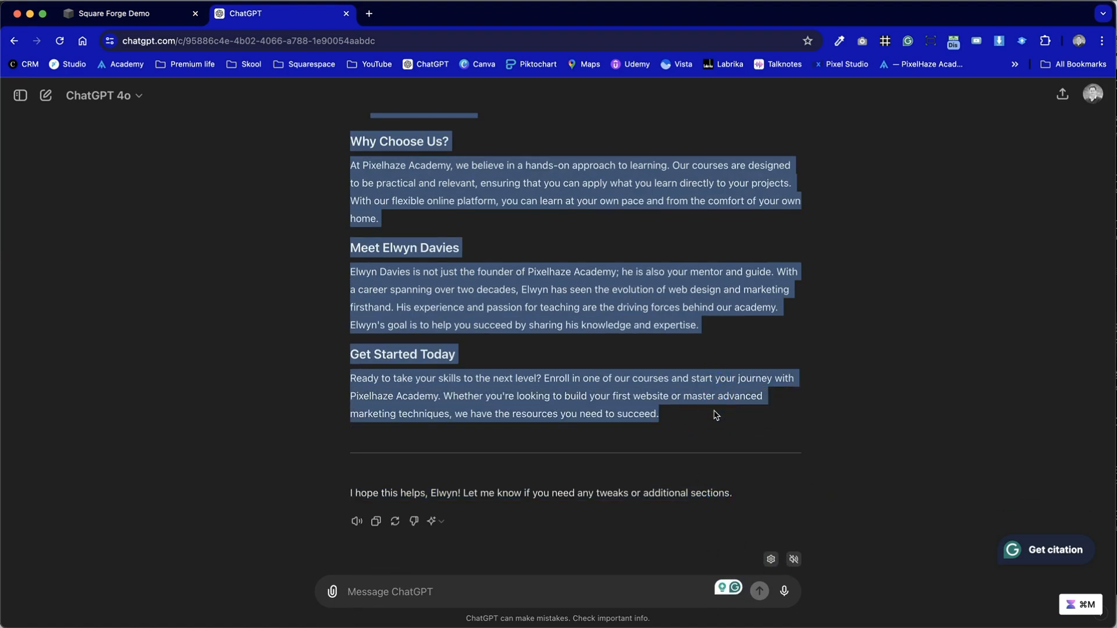
key("ctrl+shift+Tab")
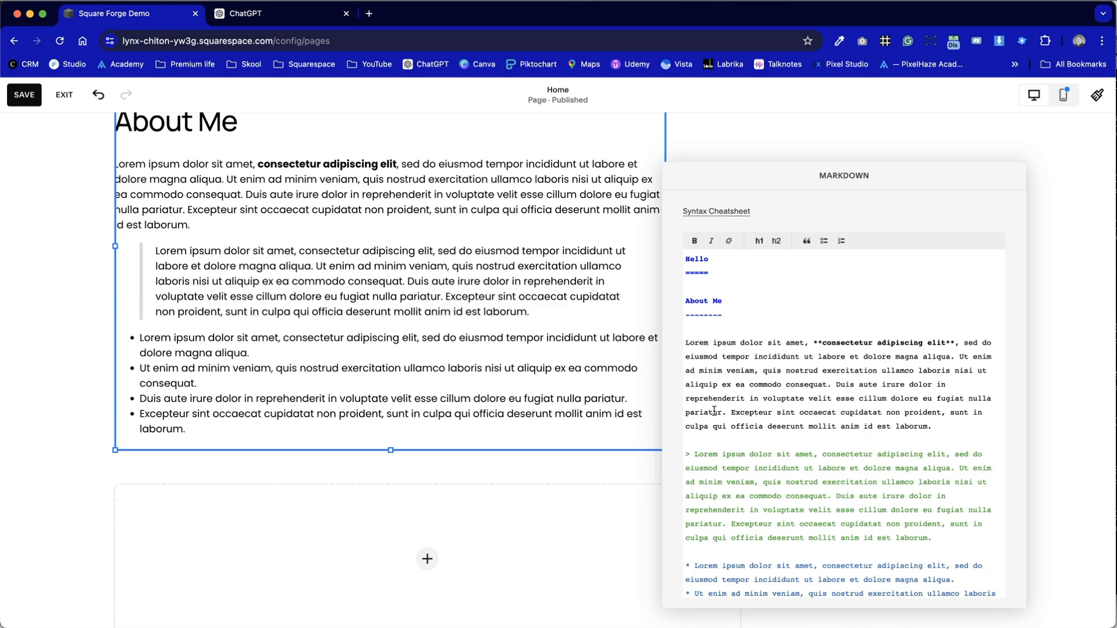
- Close the Markdown source, add a text block at the top of the section and place it across the right half
left_click(529, 456)
scroll(547, 477, "up", 6)
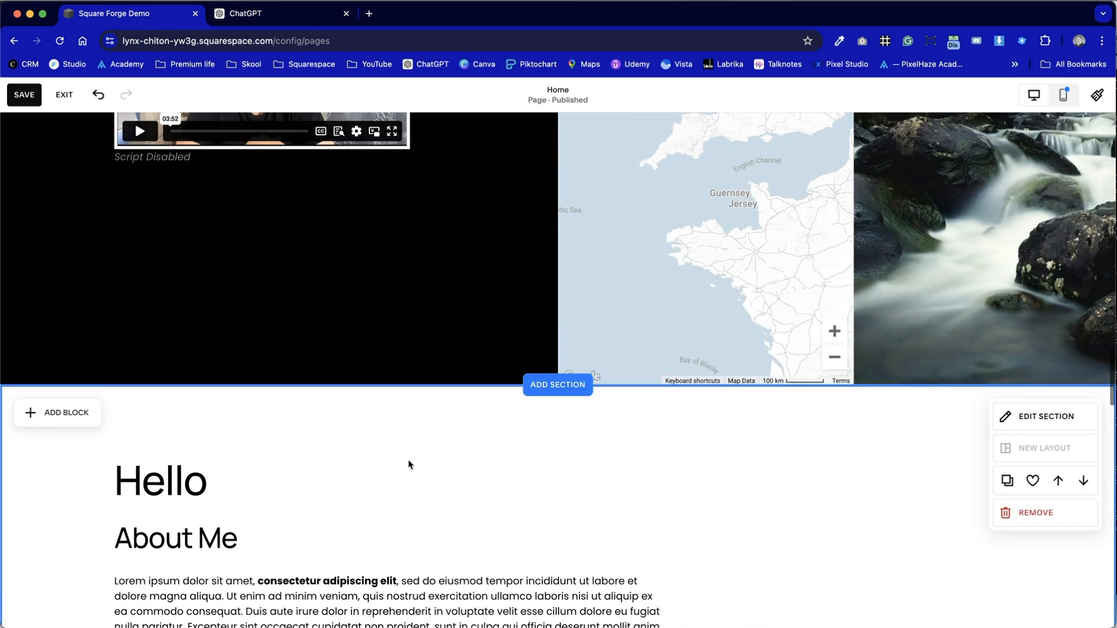
left_click(56, 411)
left_click(73, 492)
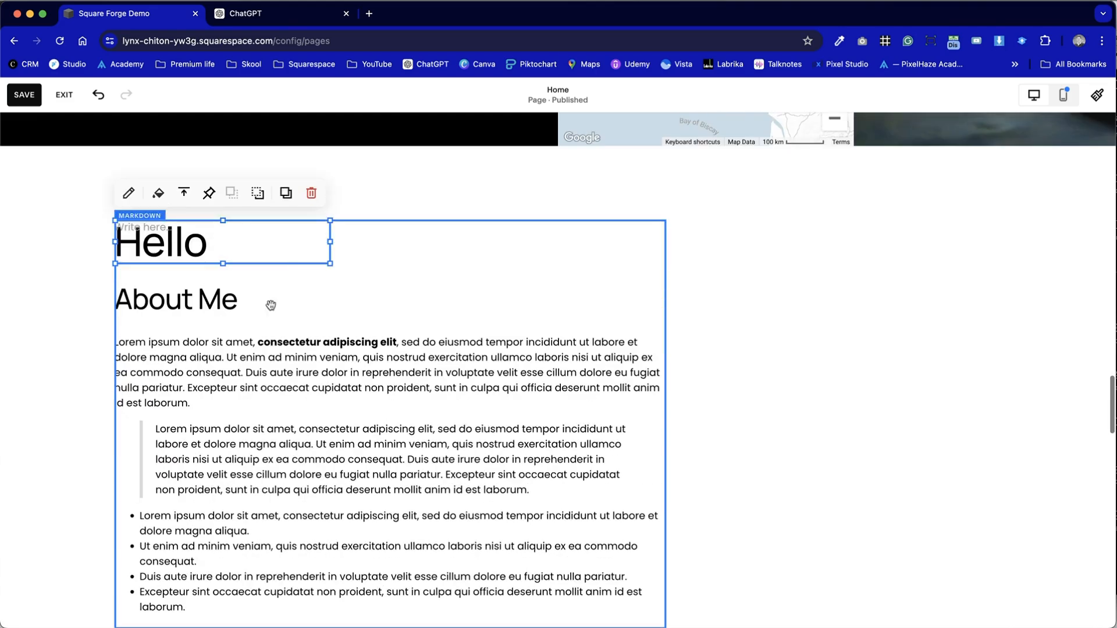
left_click(279, 239)
left_click_drag(329, 237, 995, 232)
- Narrow the original Markdown block to the left half so it sits beside the text block
left_click(644, 430)
left_click_drag(665, 423, 551, 424)
left_click(652, 419)
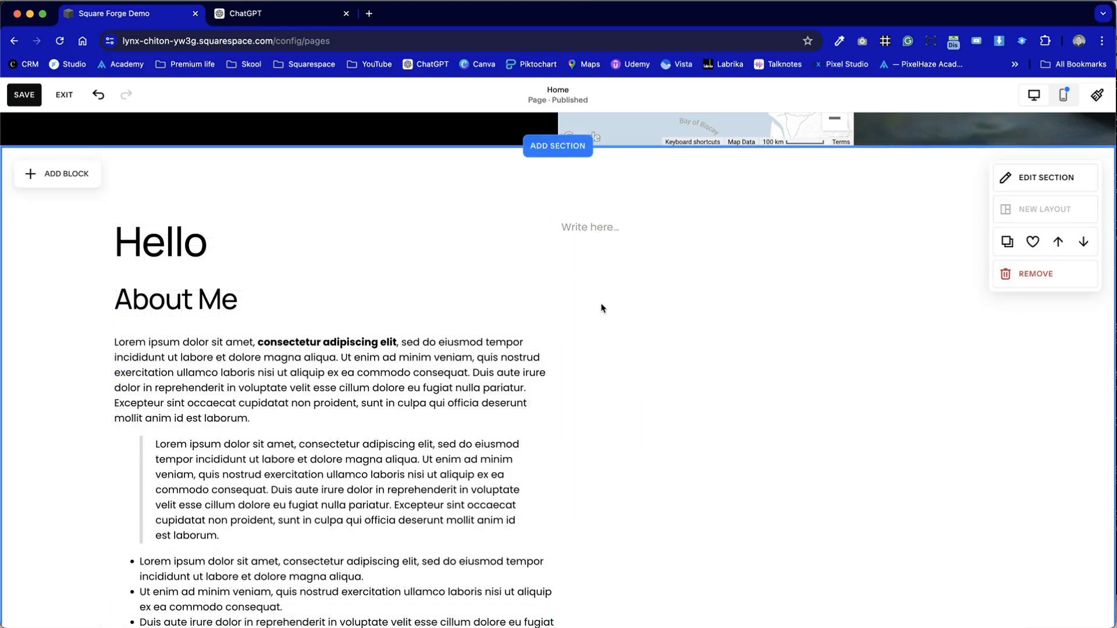
- Paste the copied About Us text into the new text block and look through its formatting
left_click(628, 225)
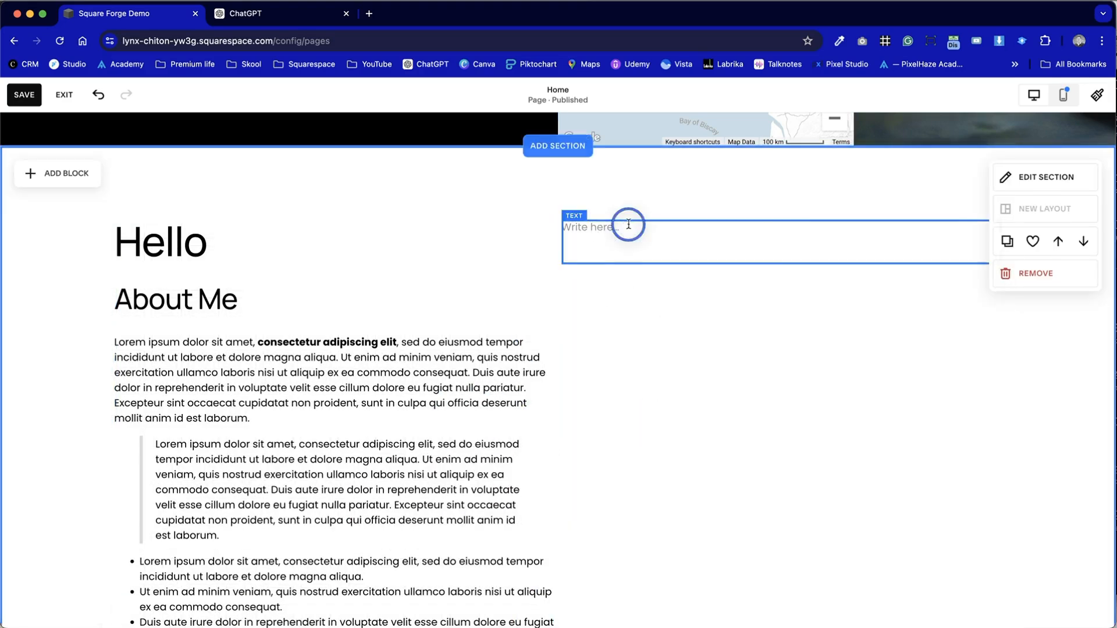
key("super+v")
scroll(621, 307, "up", 15)
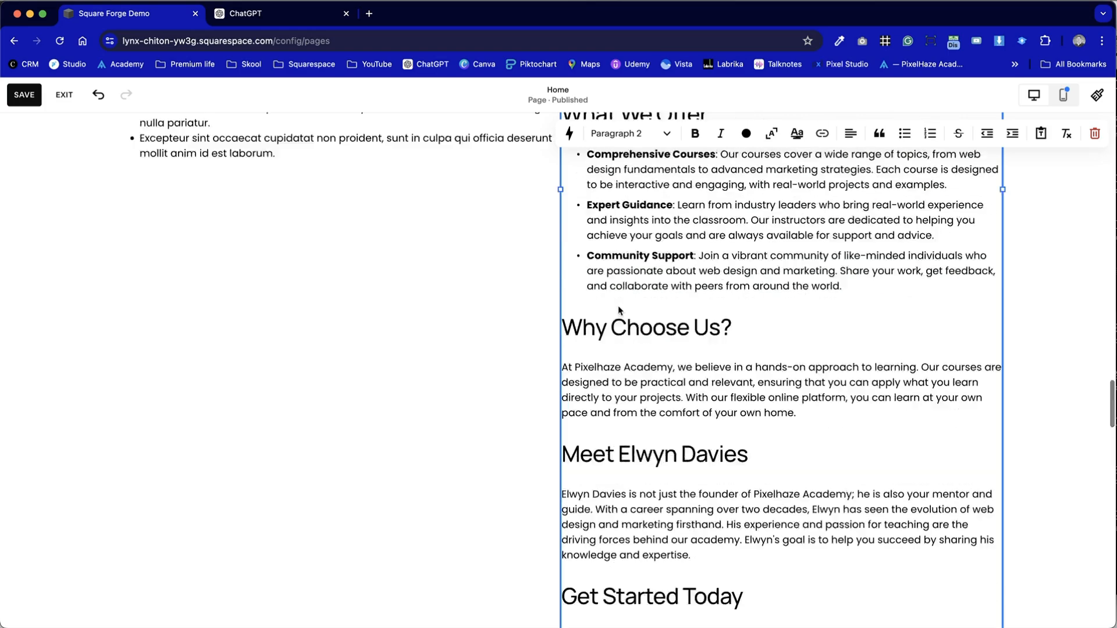
scroll(678, 363, "down", 15)
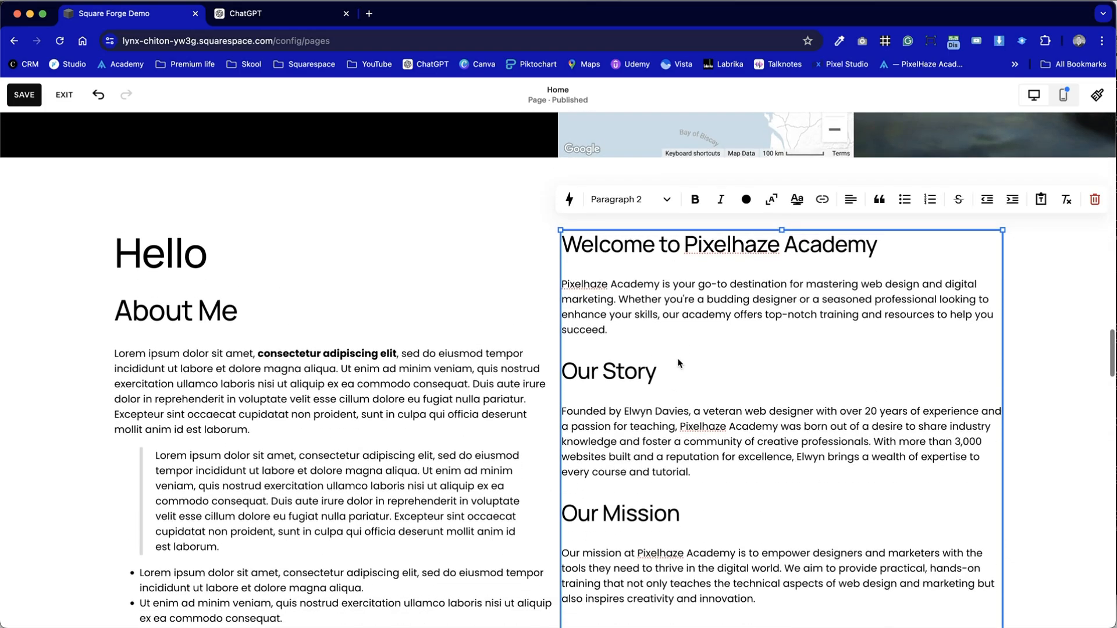
scroll(677, 359, "up", 10)
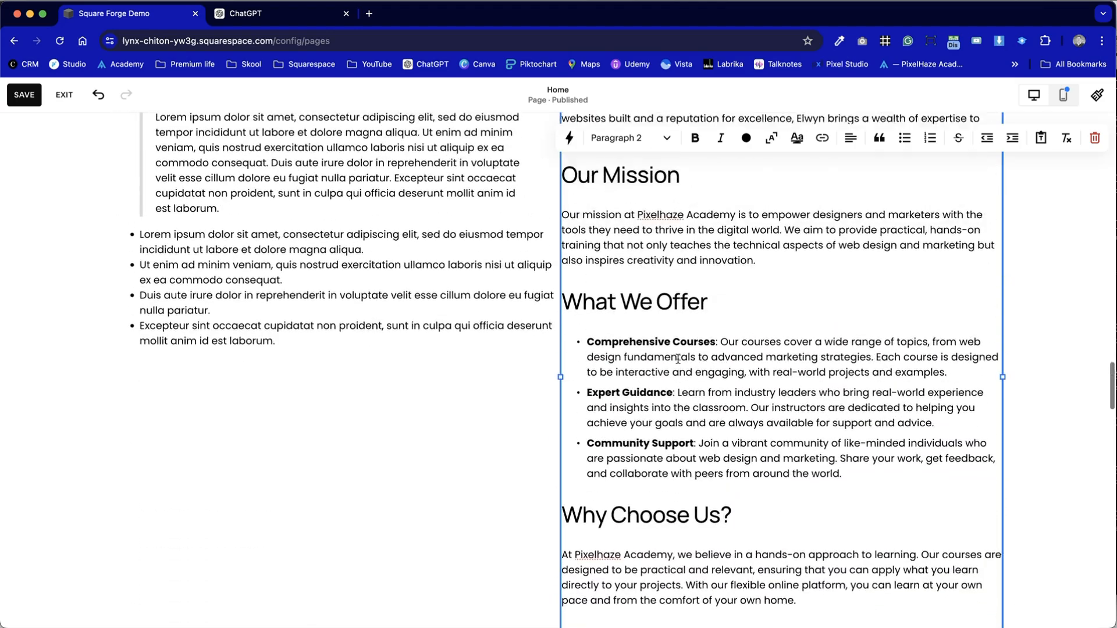
scroll(678, 359, "up", 2)
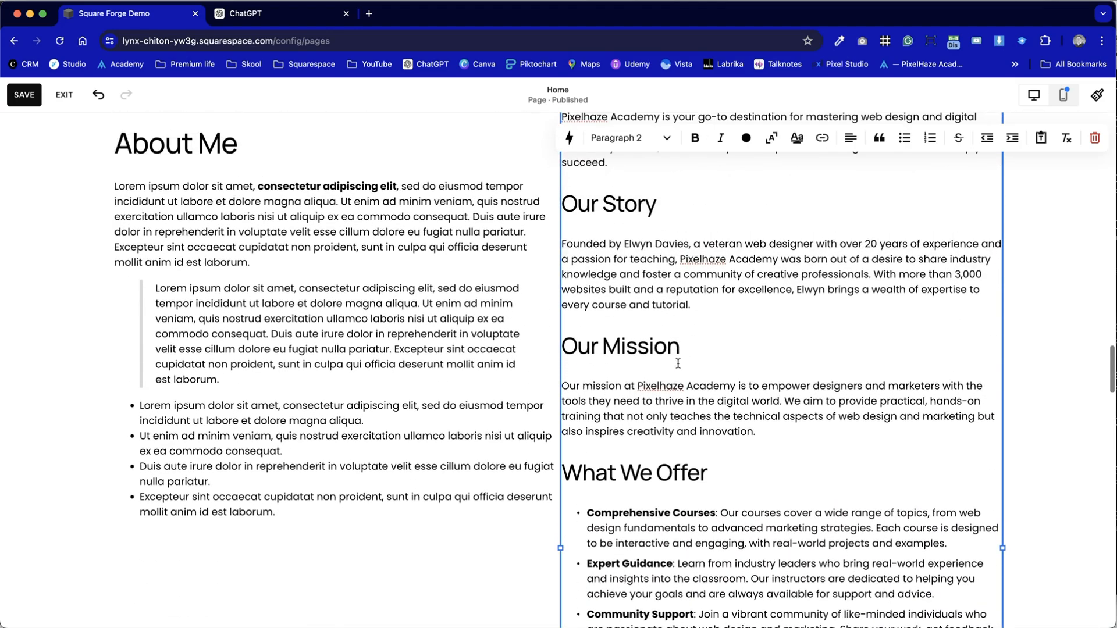
- Try different heading levels on the "Welcome to Pixelhaze Academy" title, including Heading 1, and set it to Heading 2
left_click(654, 348)
scroll(654, 250, "up", 3)
left_click(653, 217)
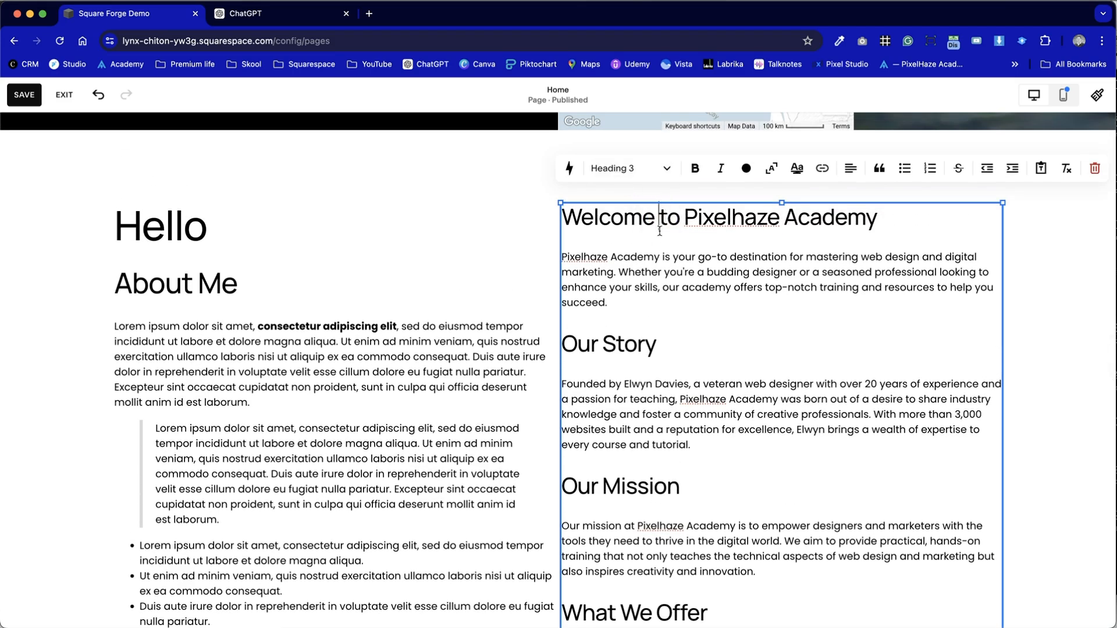
key("super+alt+5")
key("super+alt+4")
key("super+alt+3")
key("super+alt+2")
key("super+alt+1")
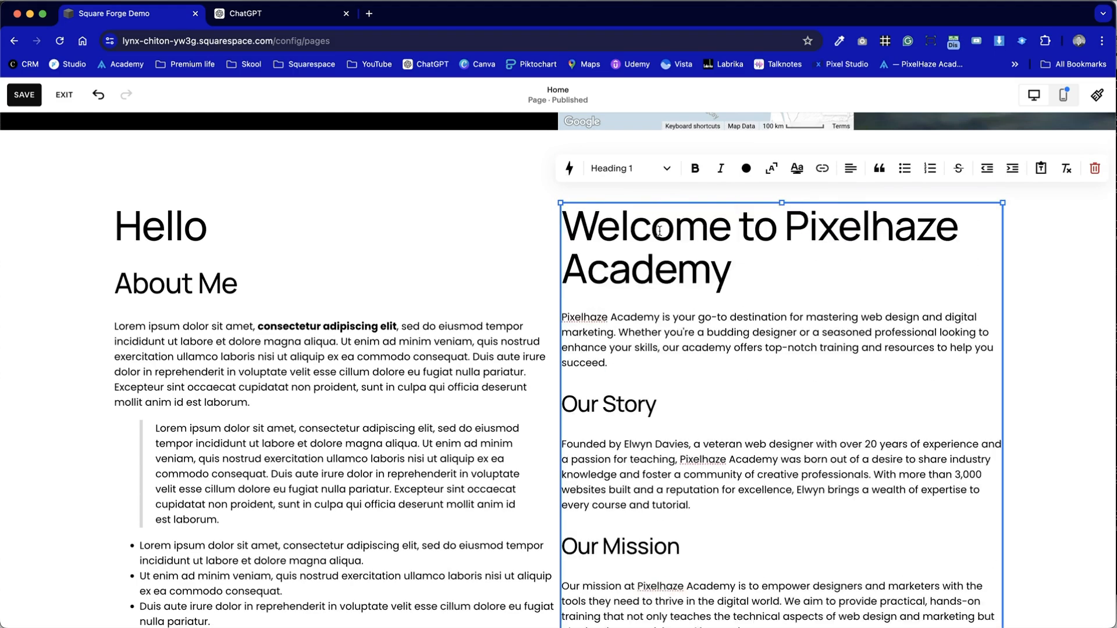
key("super+alt+2")
- Set the founder's introduction heading and the "Get Started Today" heading to Heading 4
left_click(636, 350)
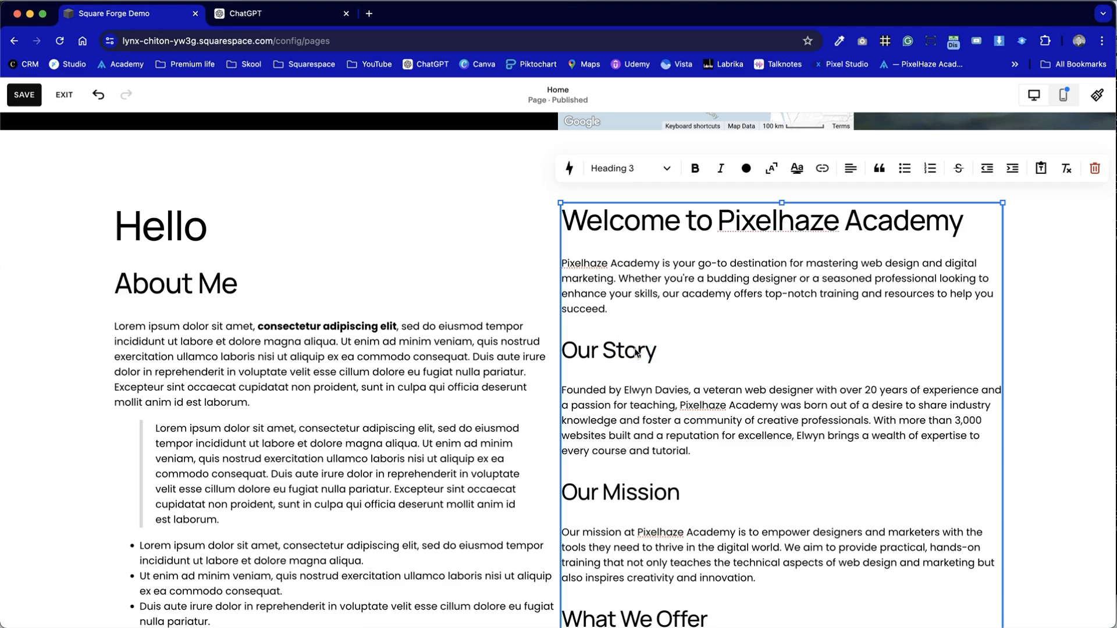
scroll(640, 526, "down", 15)
left_click(673, 323)
key("super+alt+4")
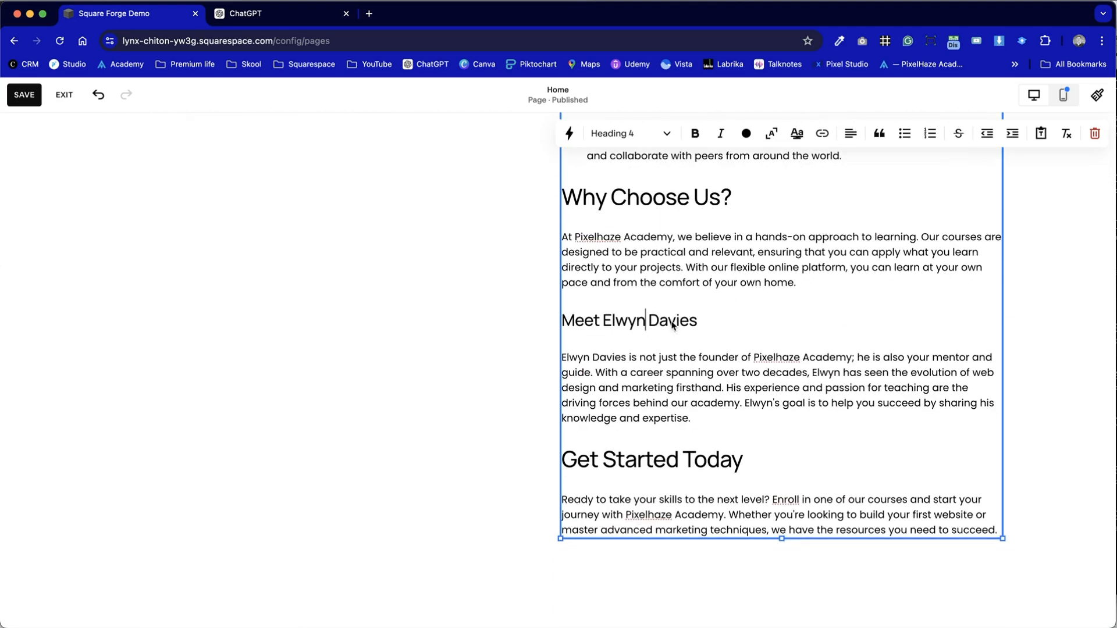
left_click(639, 458)
key("super+alt+4")
- Review the text block's heading levels and compare its layout with the Markdown block beside it
scroll(674, 356, "up", 3)
left_click(669, 365)
scroll(670, 366, "up", 9)
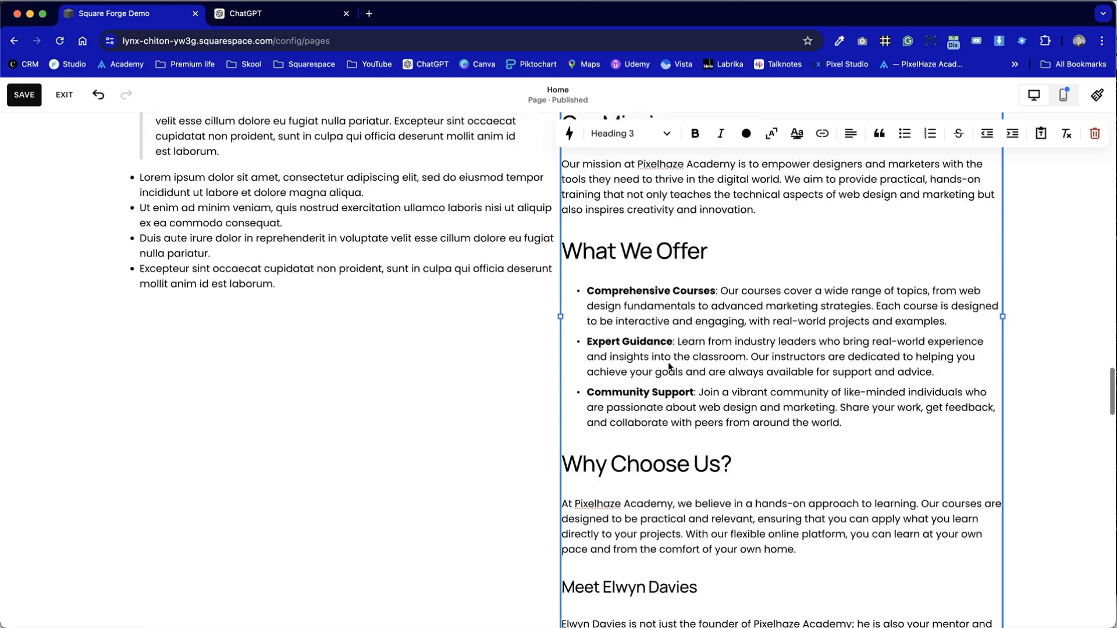
scroll(670, 367, "down", 8)
scroll(668, 367, "down", 3)
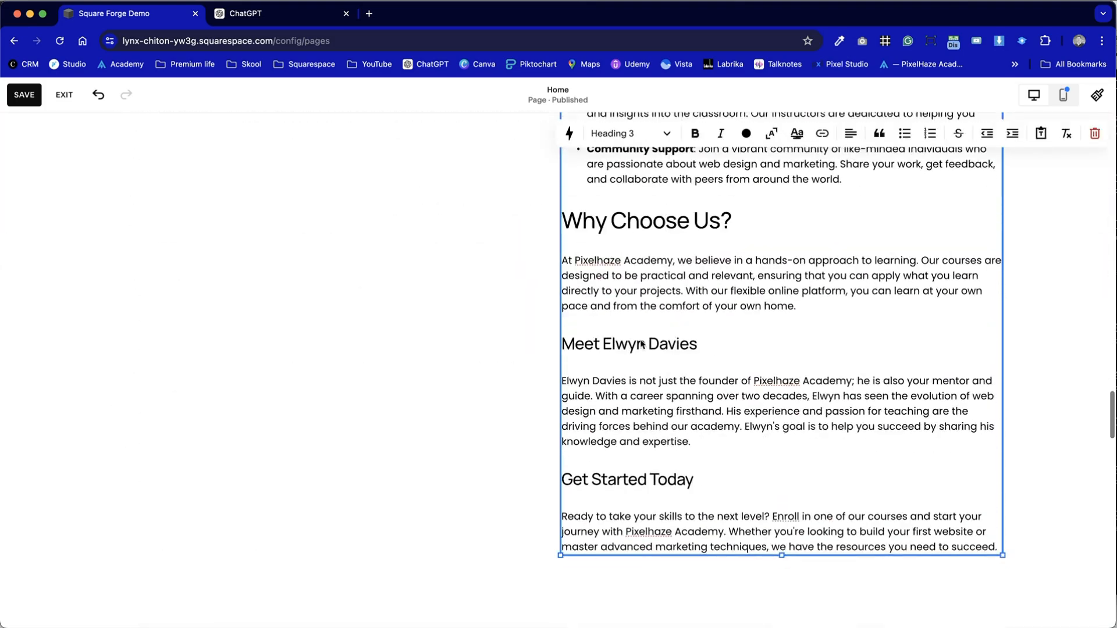
left_click(494, 325)
scroll(494, 325, "down", 14)
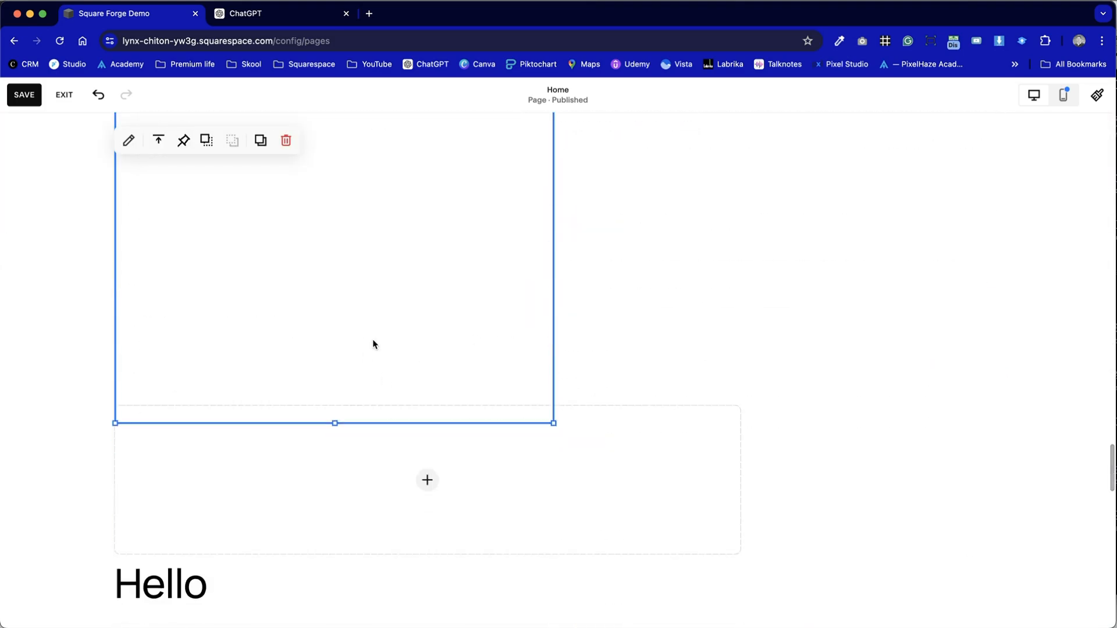
scroll(494, 325, "up", 18)
left_click(730, 324)
double_click(730, 325)
left_click(638, 282)
left_click(509, 227)
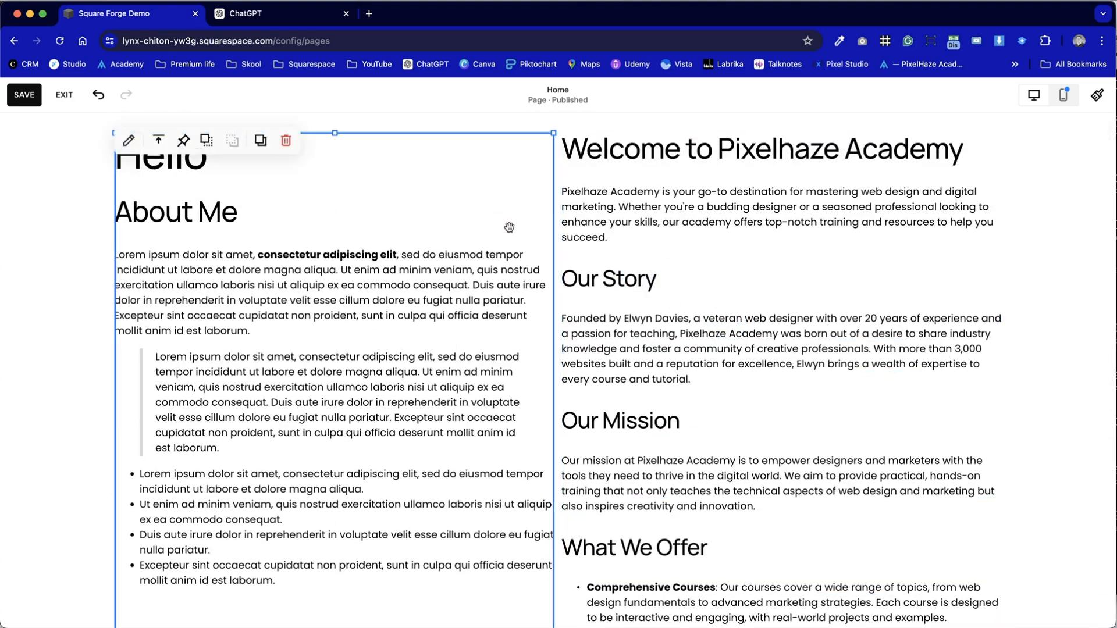
- Switch to ChatGPT, copy the entire About Us response with its Copy command, and return to Squarespace
key("ctrl+Tab")
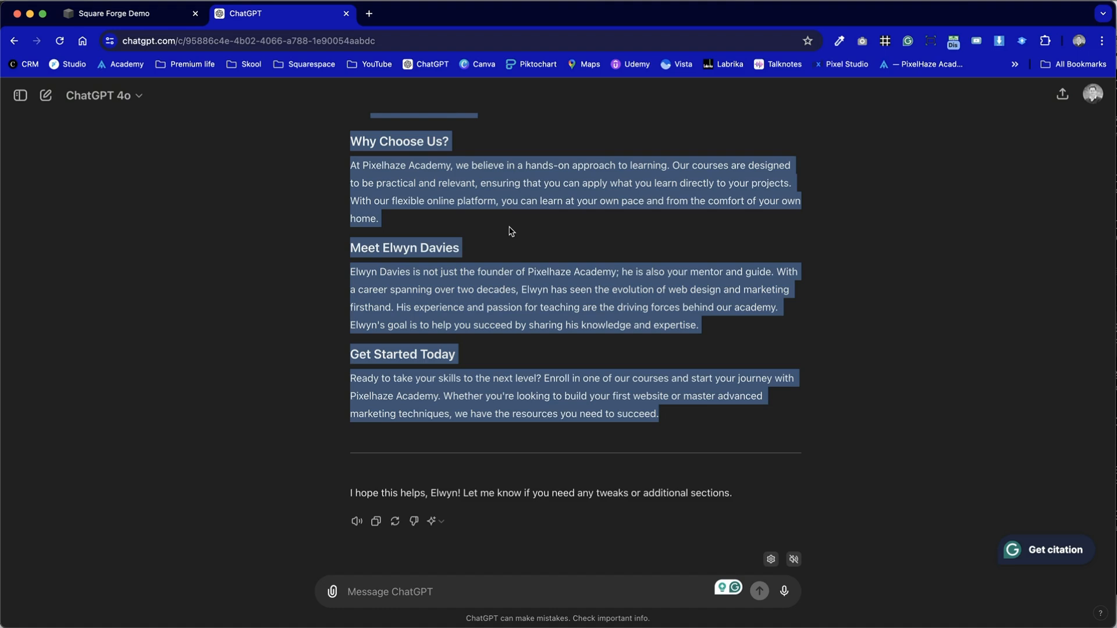
scroll(510, 231, "up", 1)
scroll(526, 314, "down", 1)
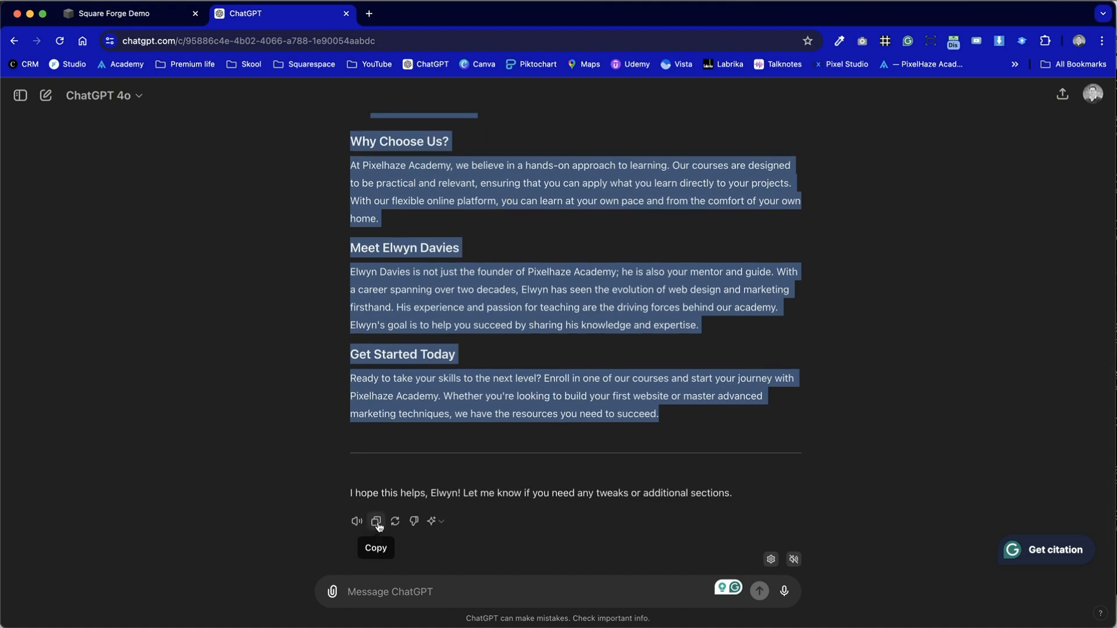
left_click(310, 458)
left_click(375, 521)
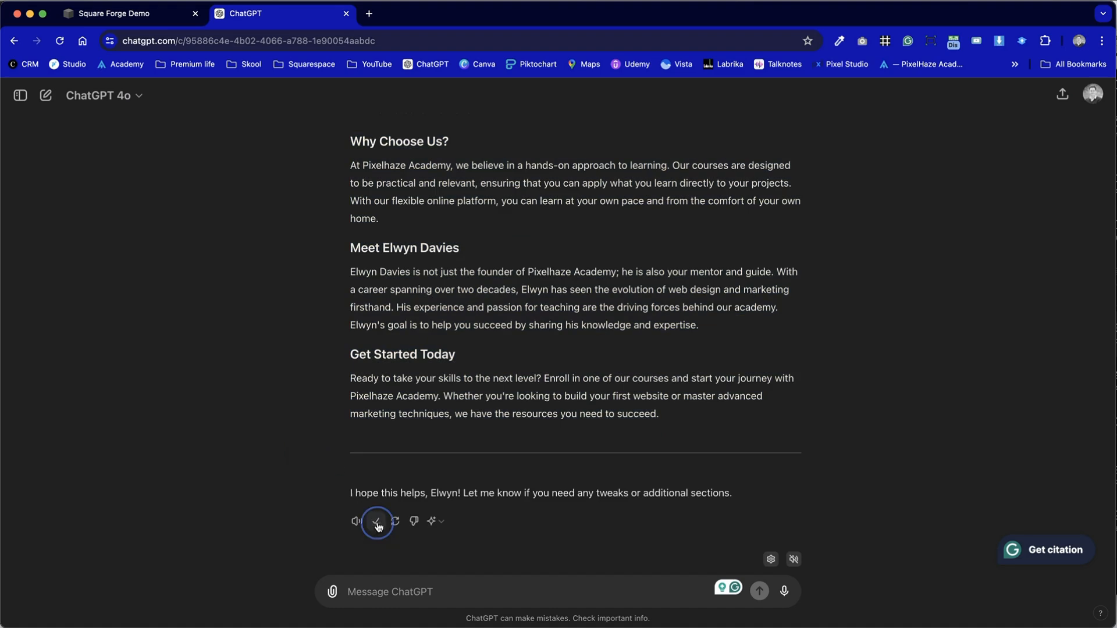
key("ctrl+shift+Tab")
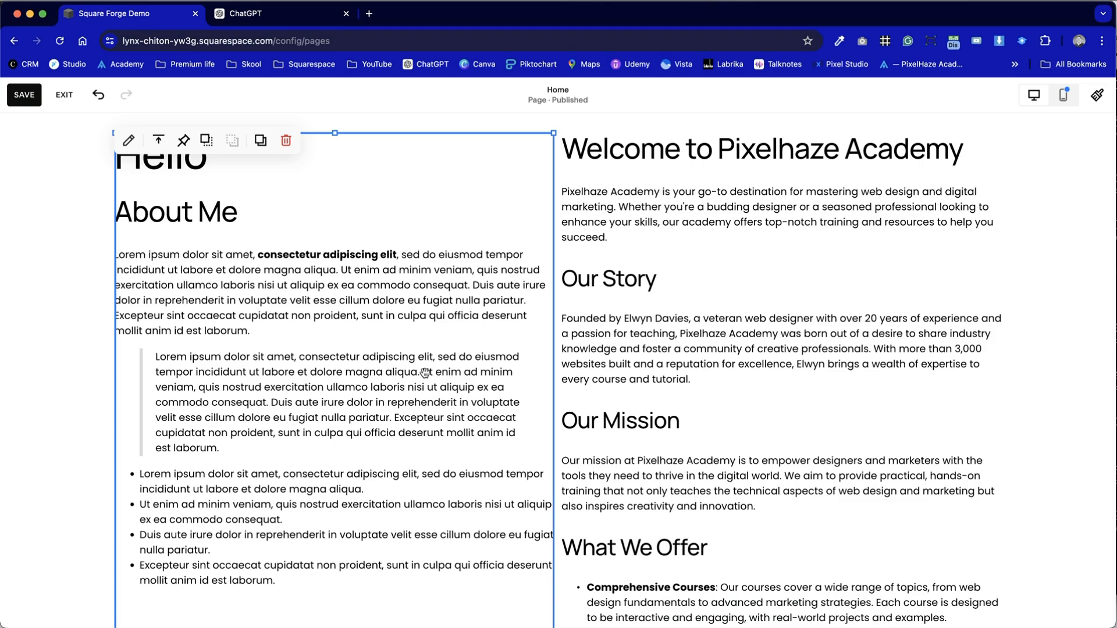
- Replace all the sample content in the Markdown block with the copied ChatGPT About Us response
double_click(324, 341)
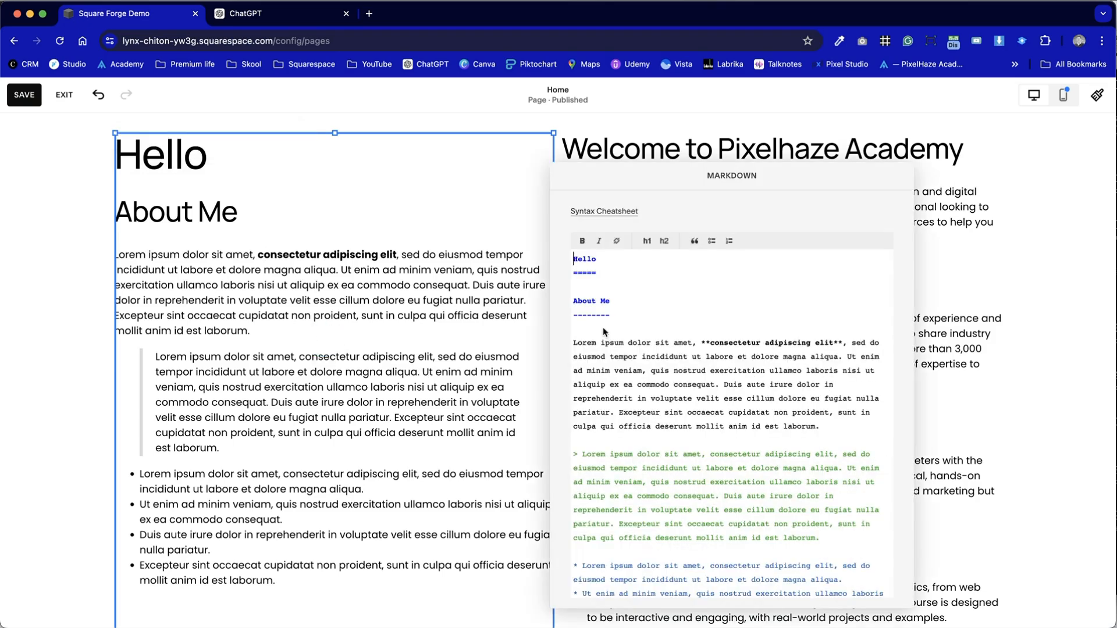
left_click(774, 343)
key("super+a")
key("BackSpace")
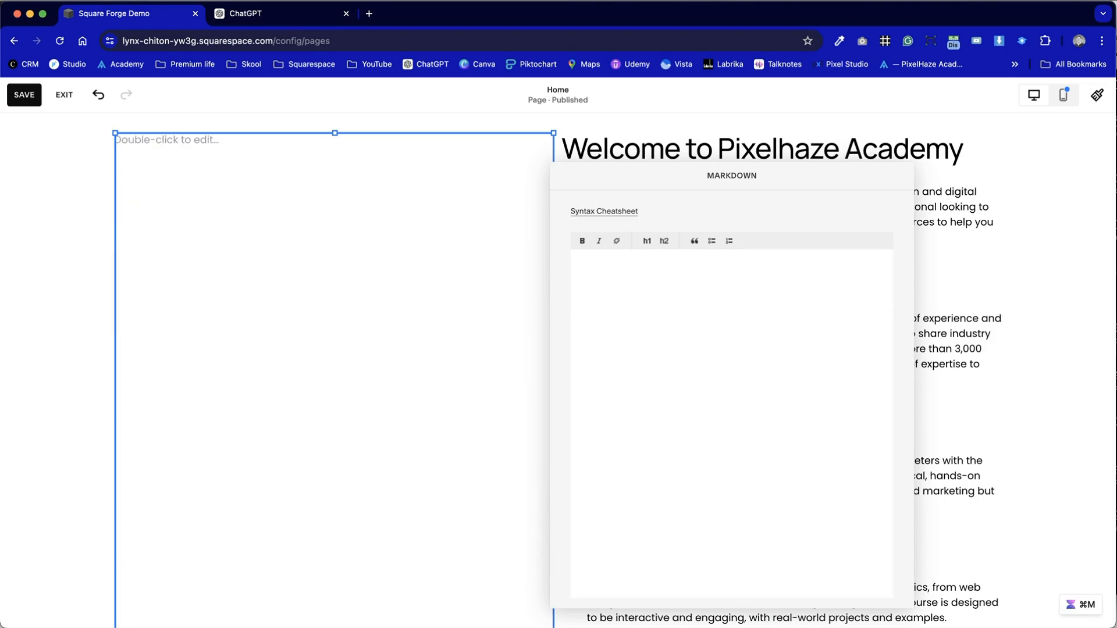
key("super+v")
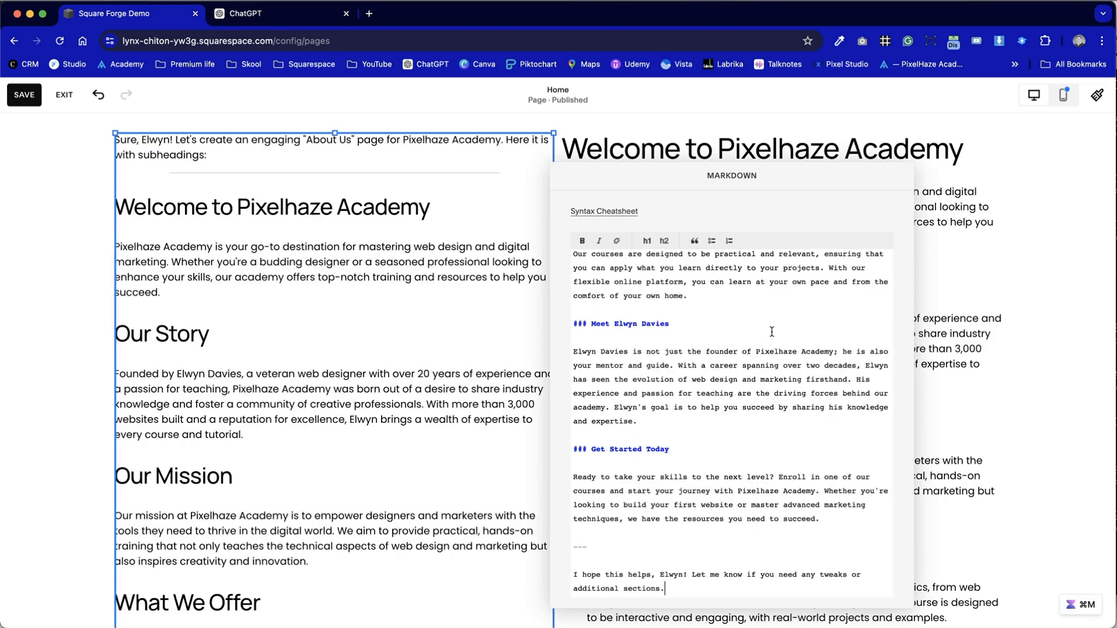
scroll(407, 281, "down", 2)
scroll(407, 281, "up", 2)
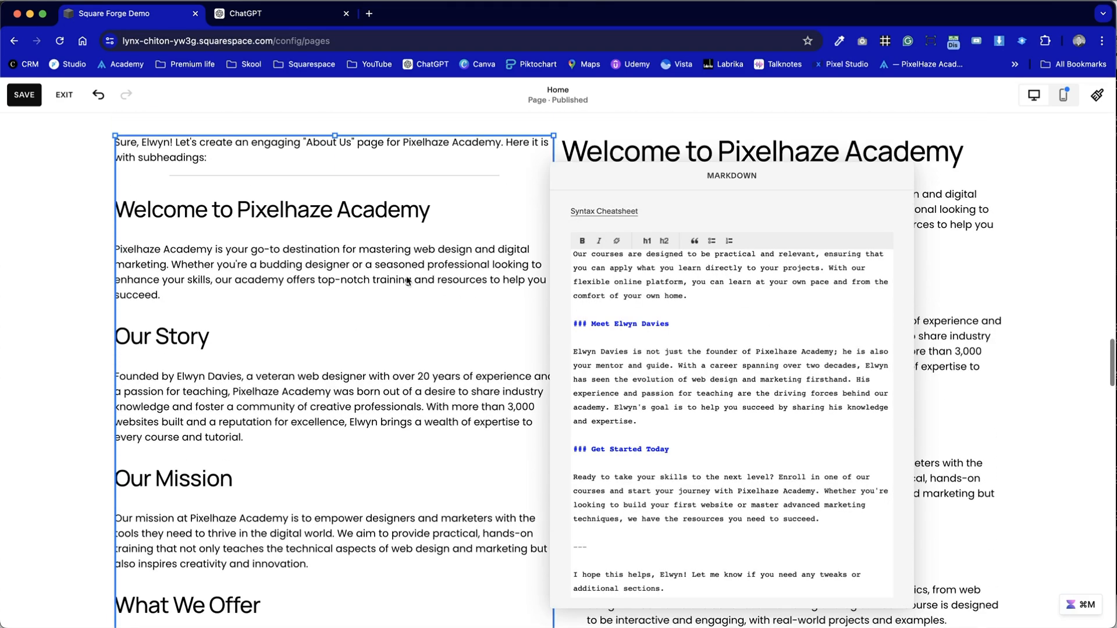
- Delete ChatGPT's introductory sentence, the horizontal rule and the blank lines above the "Welcome to Pixelhaze Academy" heading in the Markdown source
scroll(407, 281, "up", 1)
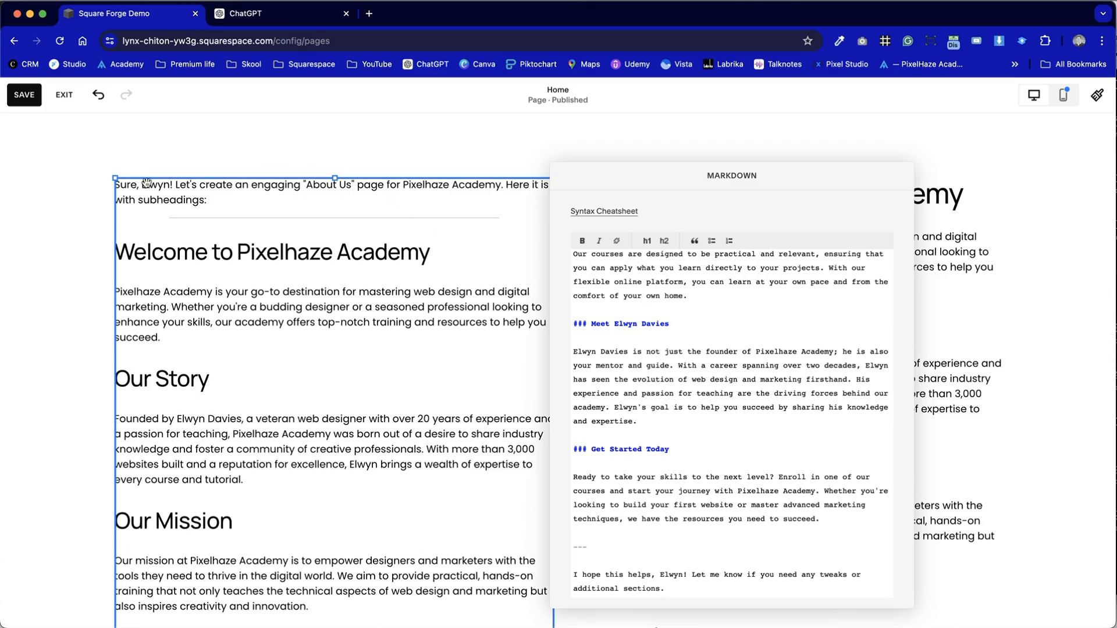
scroll(618, 307, "up", 15)
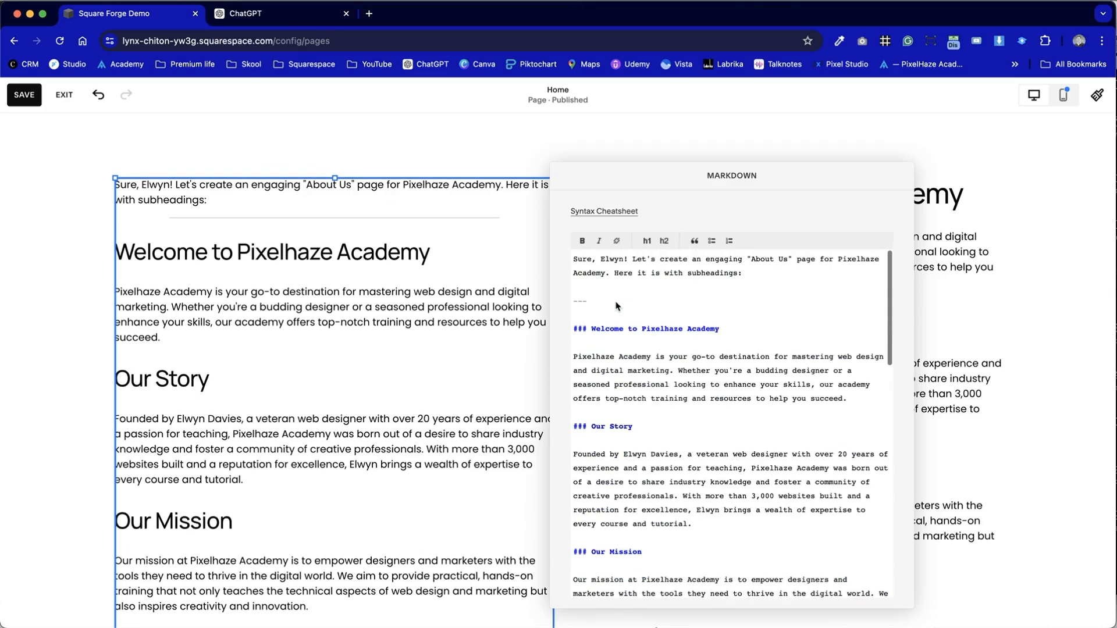
left_click_drag(618, 303, 565, 253)
key("BackSpace")
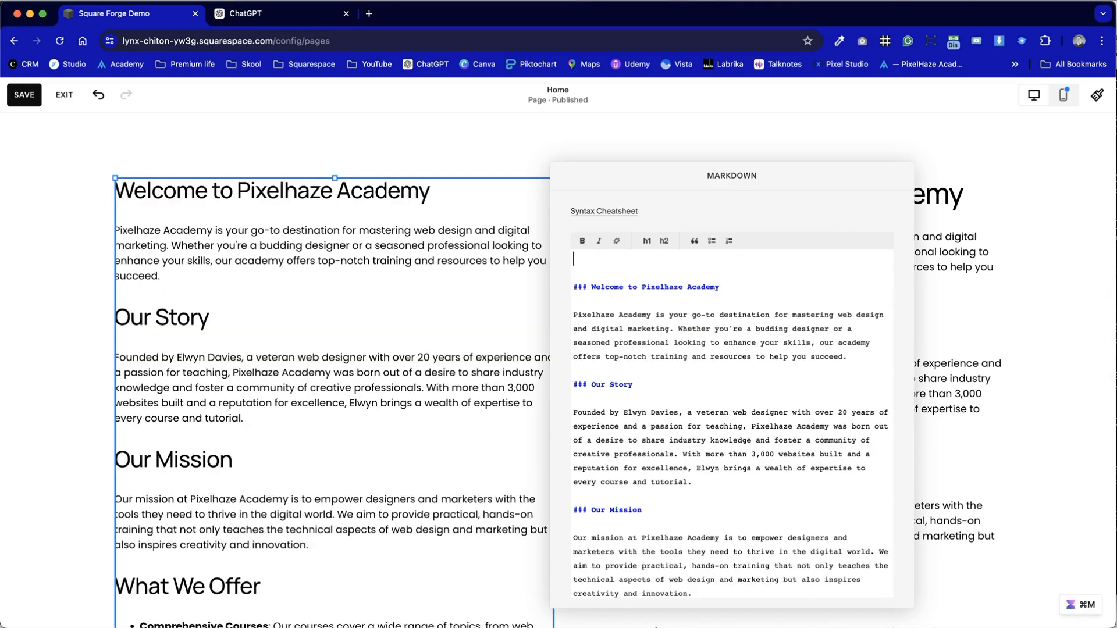
left_click(580, 285)
key("BackSpace")
key("BackSpace")
- Delete the closing horizontal rule and ChatGPT's sign-off from the Markdown source, and shorten the block to fit its text
scroll(320, 415, "down", 15)
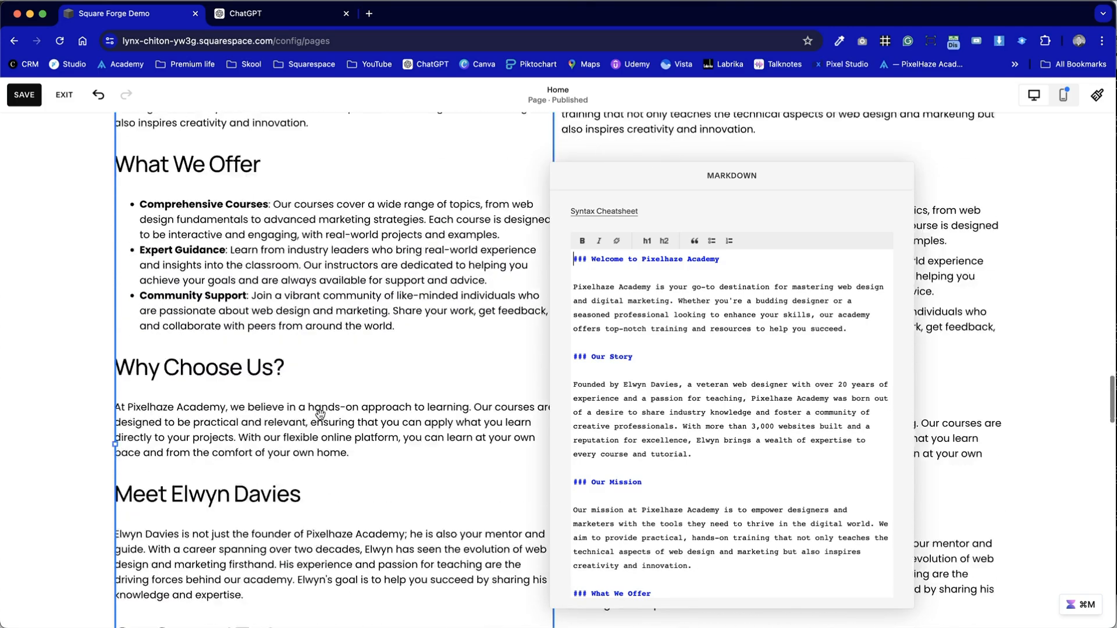
scroll(825, 487, "down", 10)
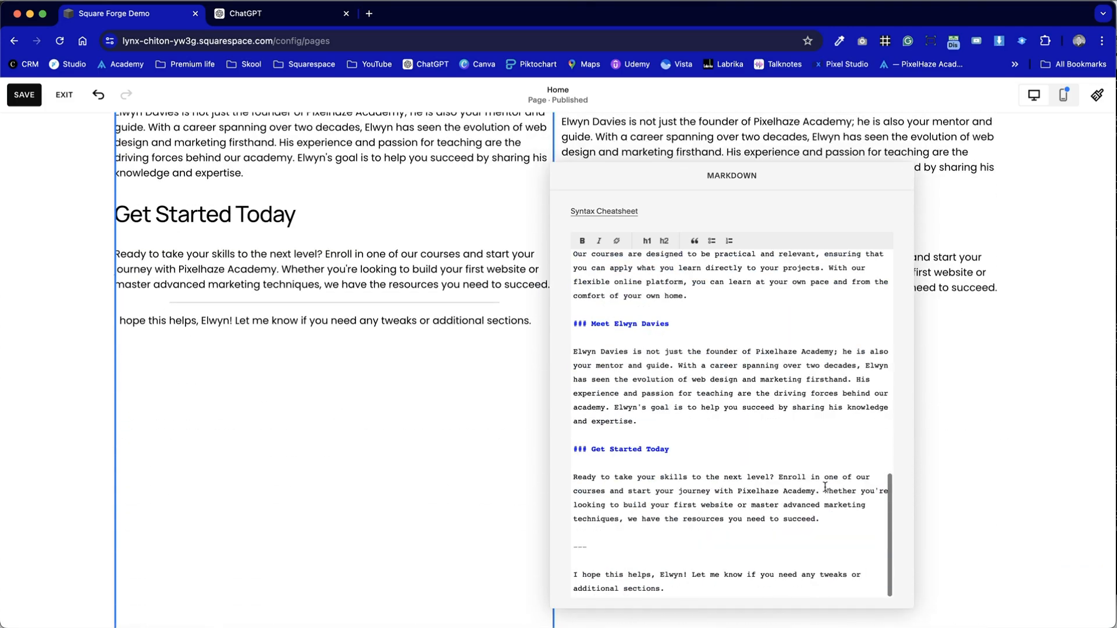
left_click_drag(731, 598, 550, 538)
key("BackSpace")
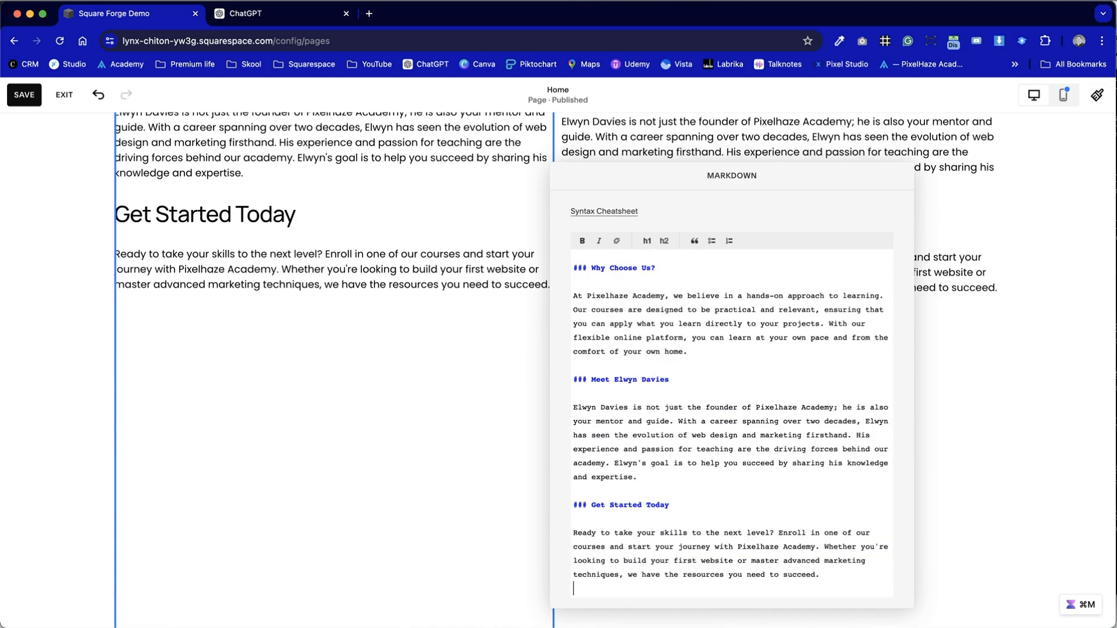
left_click(395, 369)
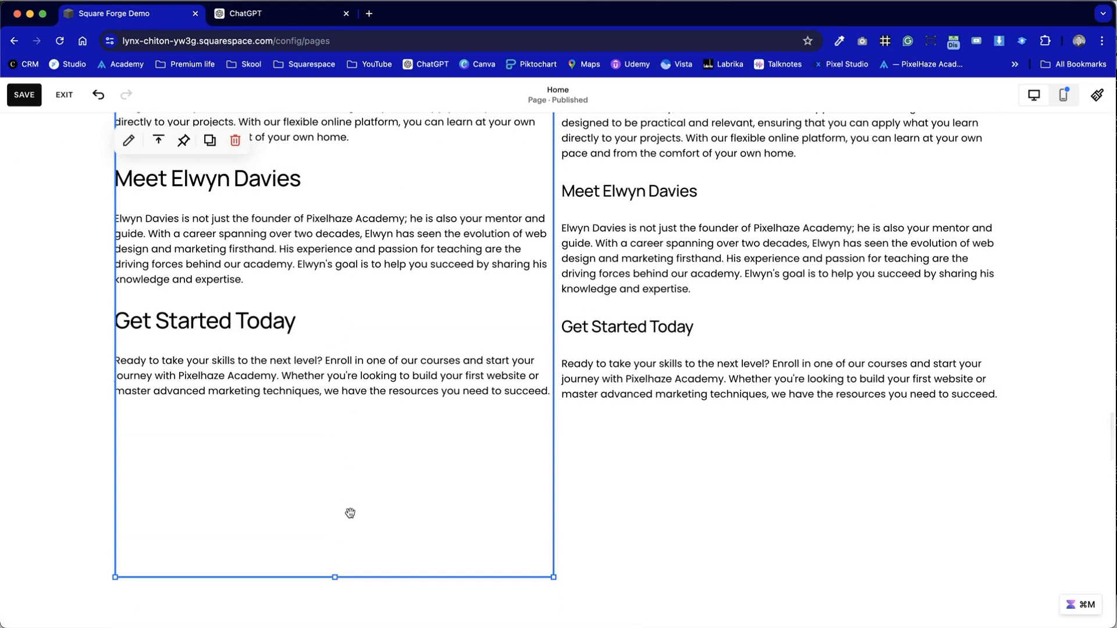
left_click_drag(335, 577, 356, 458)
- Check the heading level of the founder's introduction heading in the text block against the Markdown block
scroll(356, 458, "up", 5)
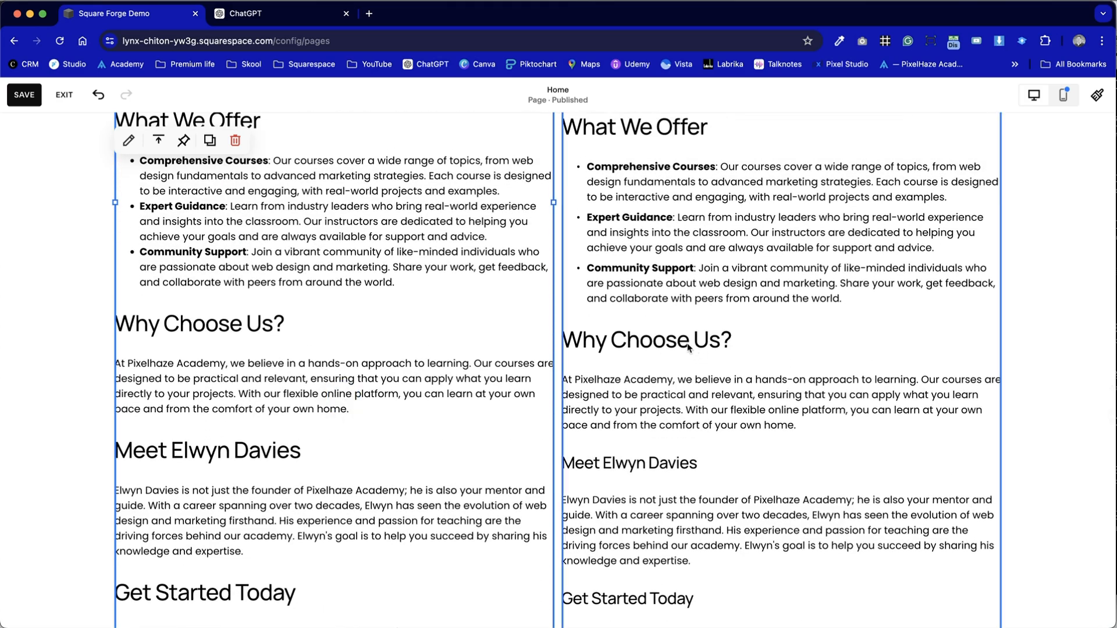
left_click(671, 461)
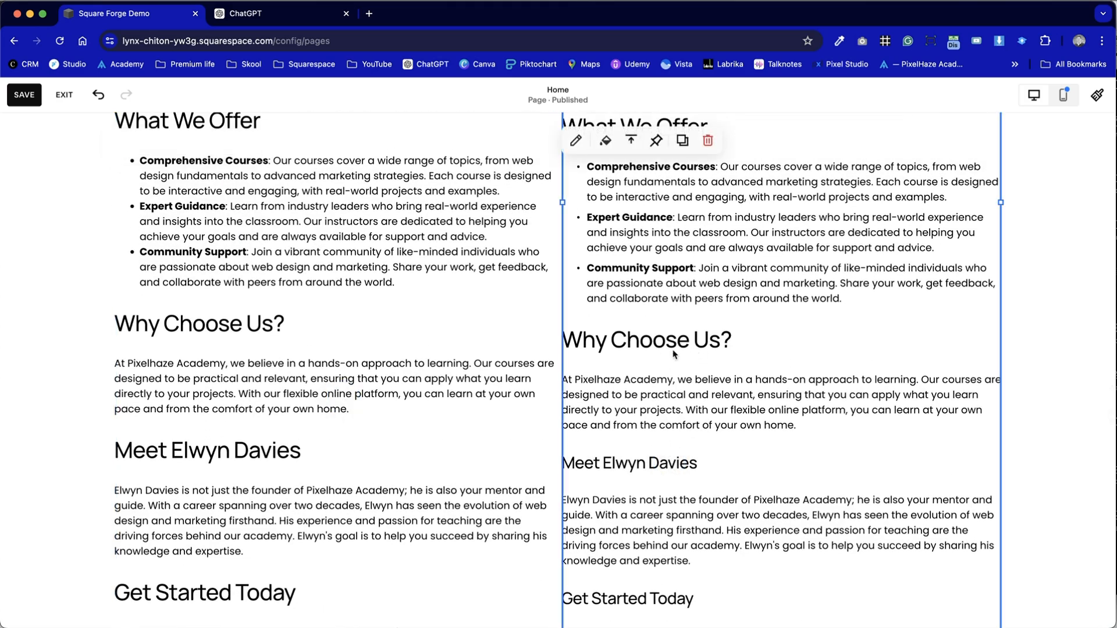
left_click(666, 465)
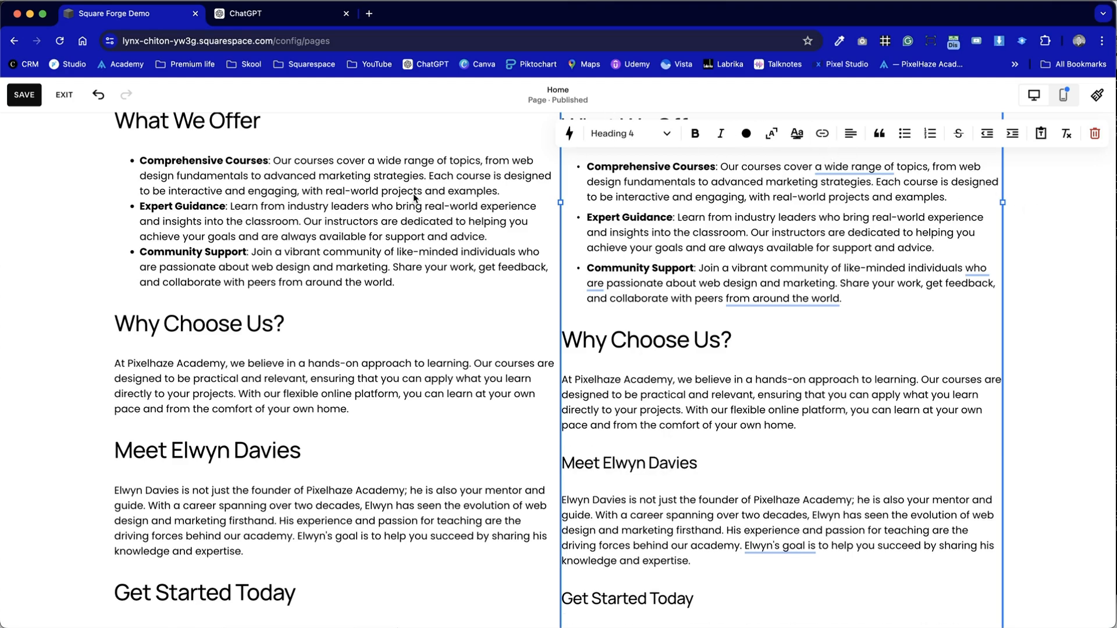
- Open the Syntax Cheatsheet from the Markdown block's editor and review its syntax from phrase emphasis through headings
left_click(330, 276)
left_click(330, 275)
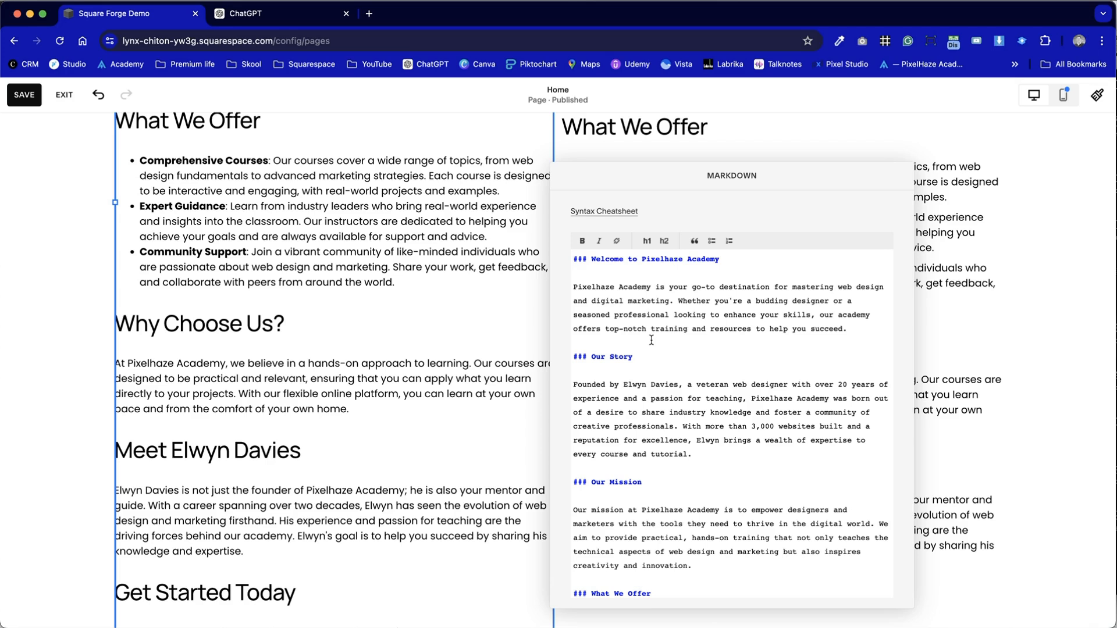
left_click(612, 214)
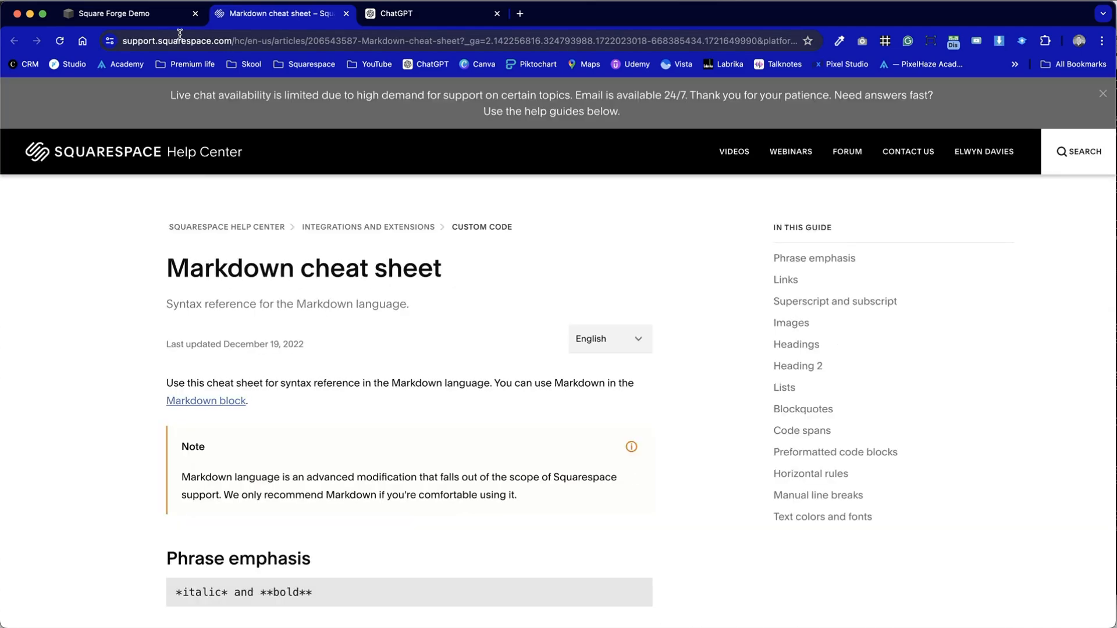
scroll(213, 234, "down", 6)
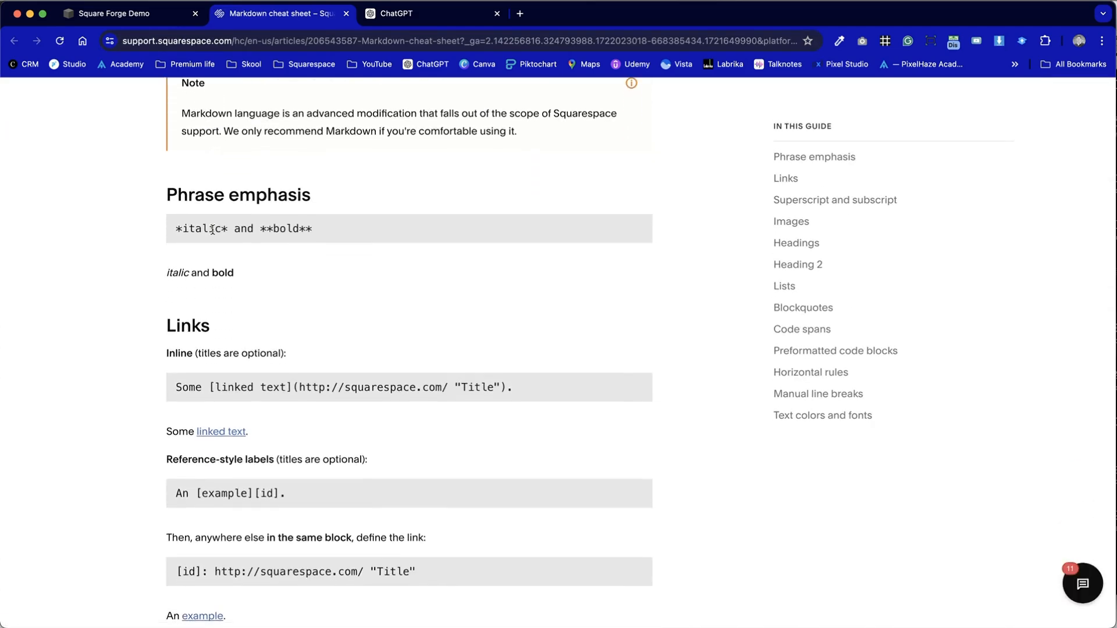
scroll(213, 231, "down", 3)
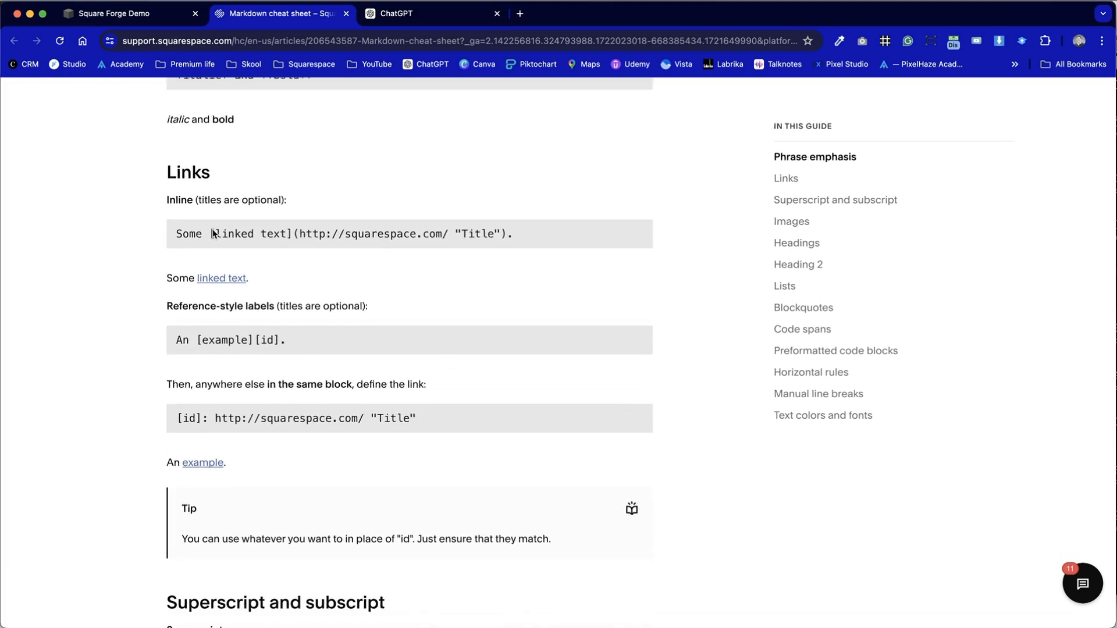
scroll(212, 233, "down", 10)
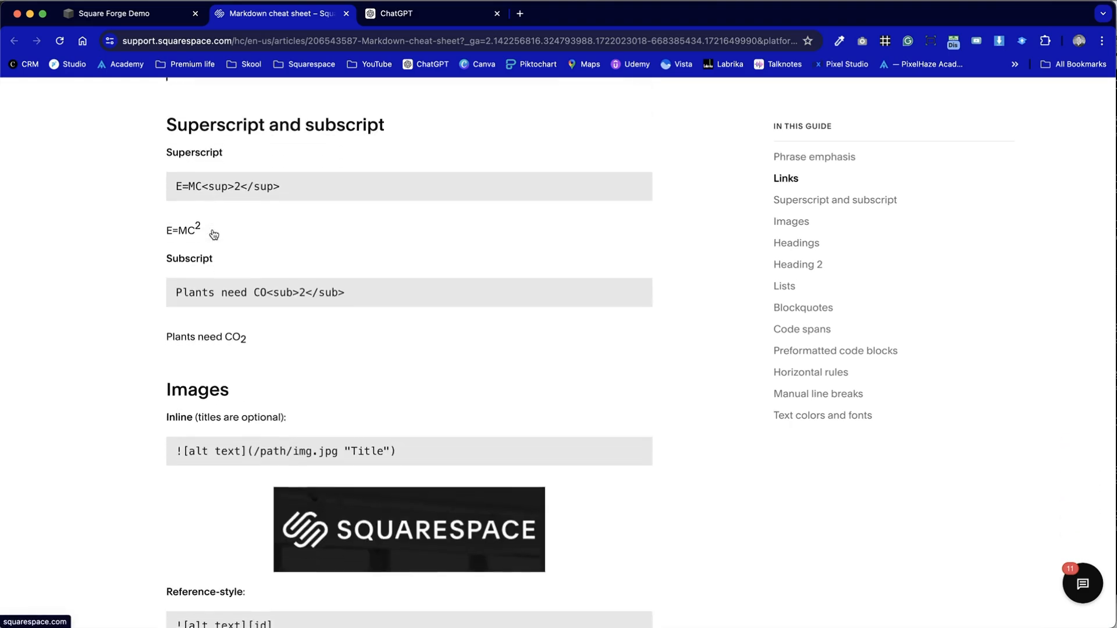
scroll(213, 234, "down", 4)
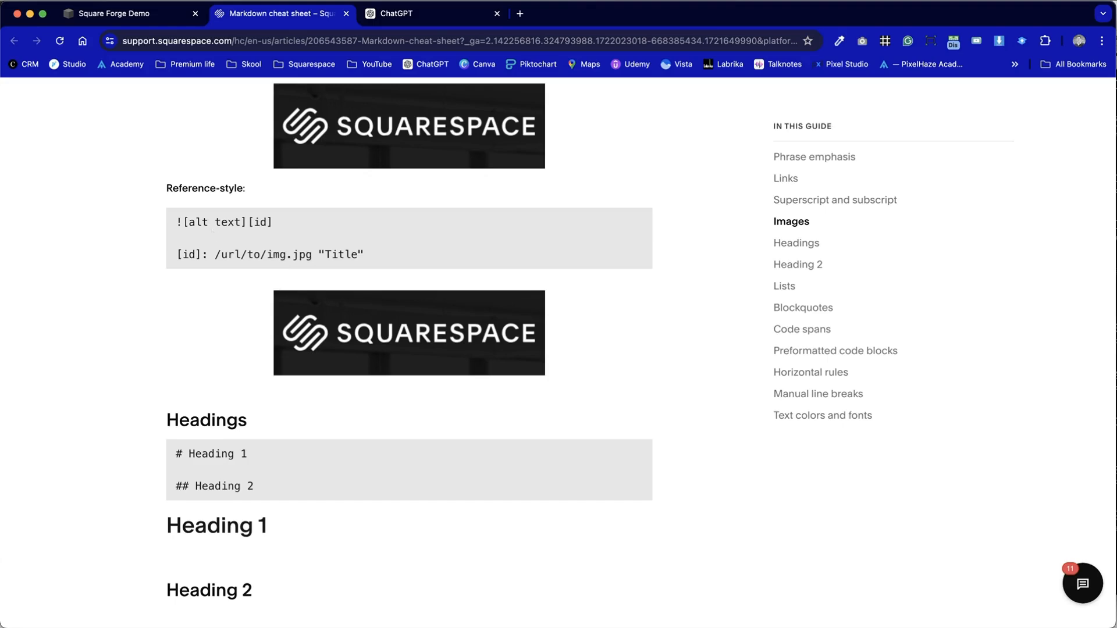
- Return to the Square Forge Demo page, close the Markdown editor and compare the finished Markdown and text blocks
left_click(145, 17)
left_click(129, 239)
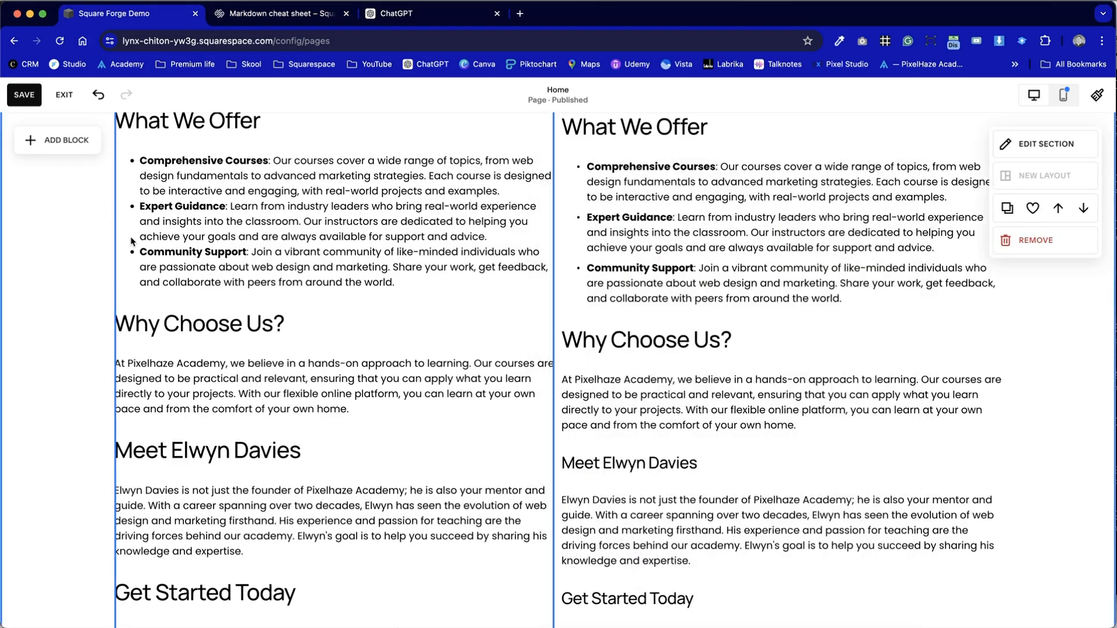
scroll(399, 336, "up", 12)
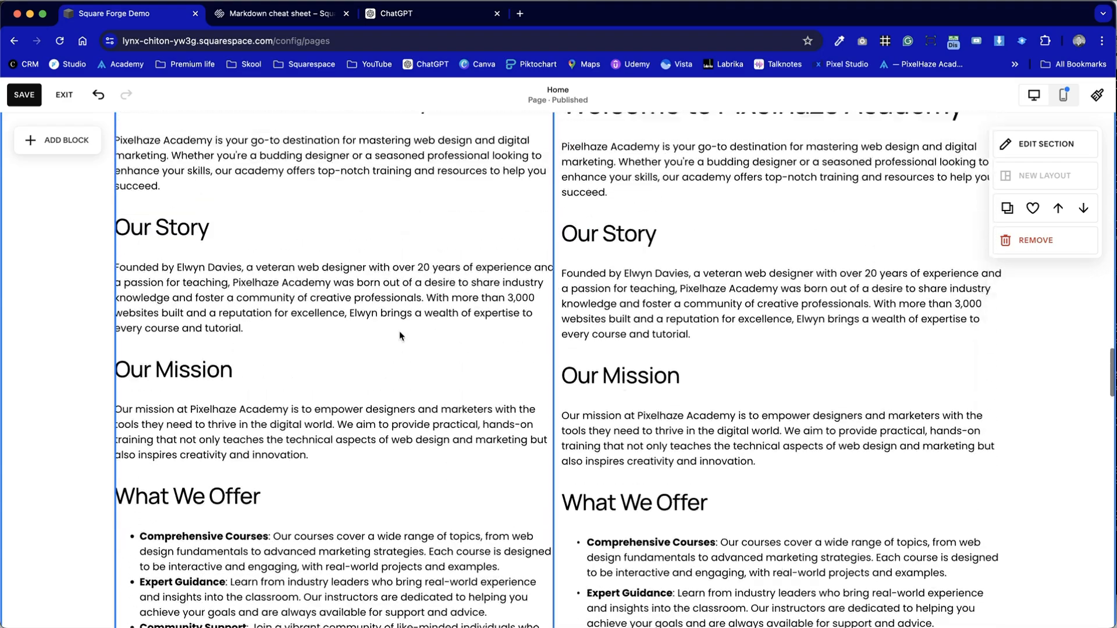
scroll(399, 329, "down", 11)
scroll(399, 331, "down", 14)
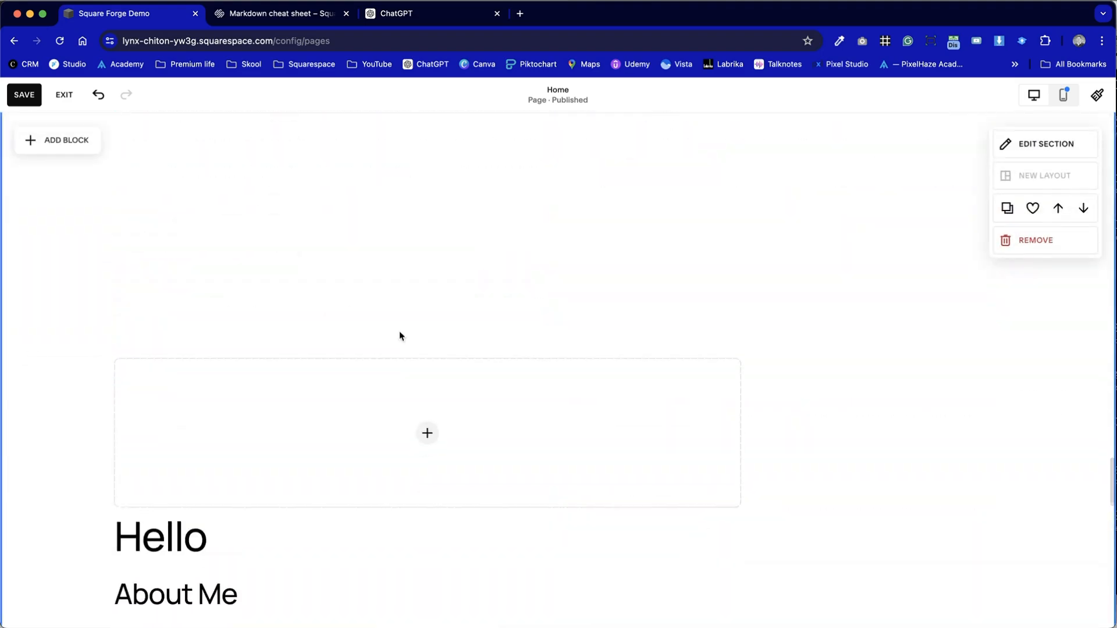
scroll(399, 330, "up", 10)
scroll(399, 330, "up", 10)
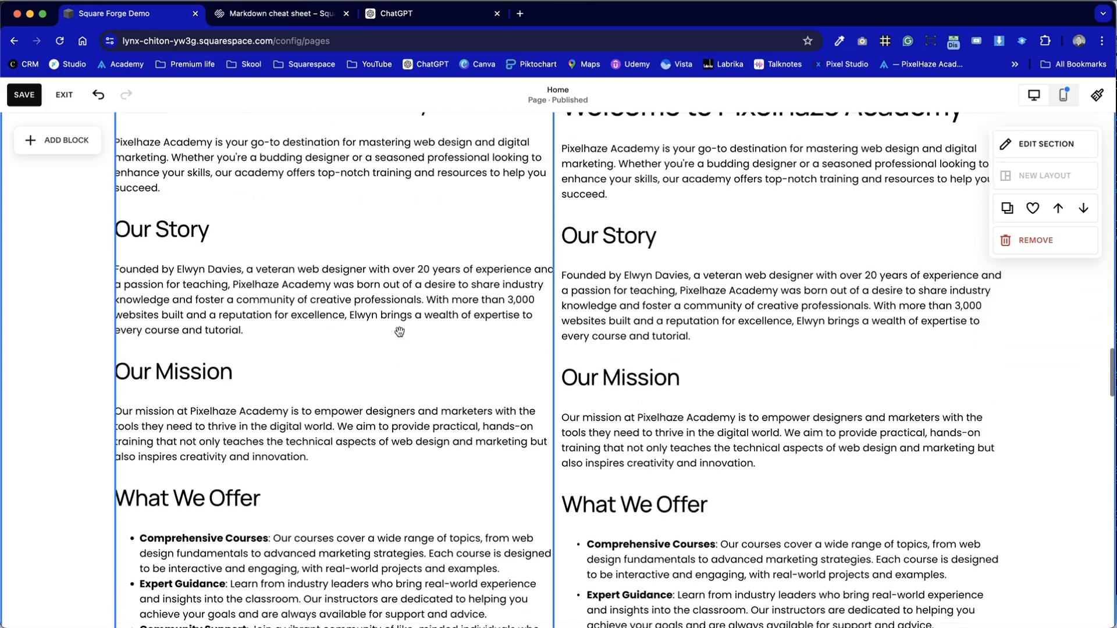